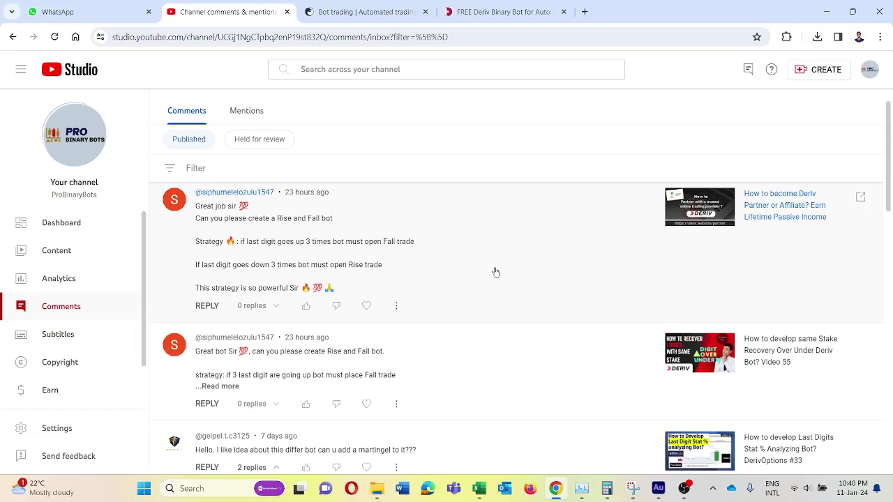
- Read the forum request for a Rise/Fall bot driven by the last three tick digits
scroll(495, 272, "down", 1)
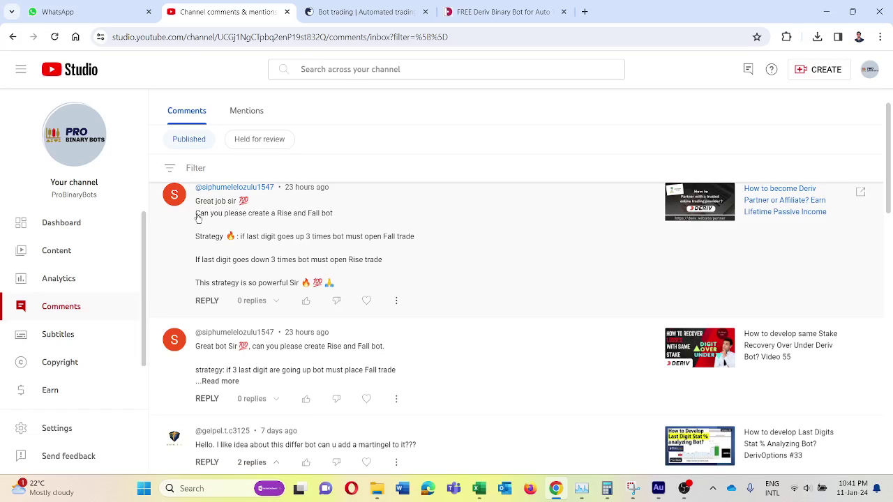
left_click_drag(197, 217, 388, 273)
left_click(414, 260)
left_click_drag(199, 216, 343, 215)
left_click(342, 215)
left_click_drag(239, 241, 307, 243)
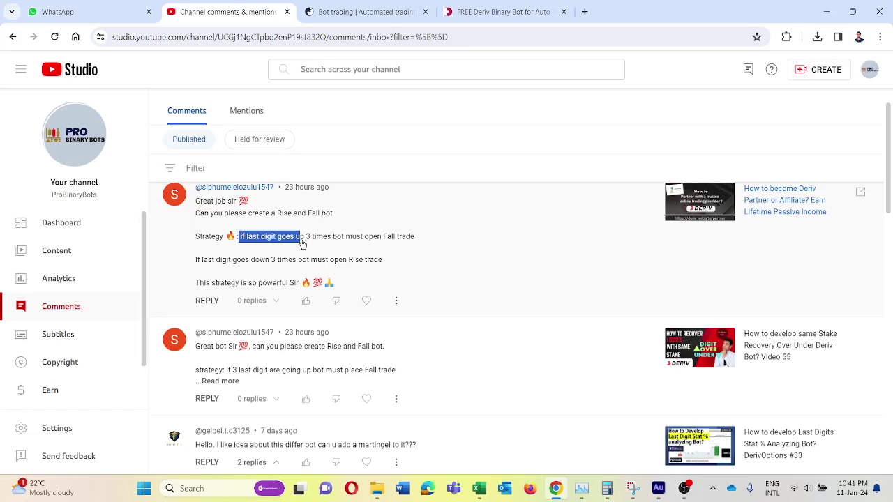
left_click_drag(307, 242, 414, 241)
left_click(347, 242)
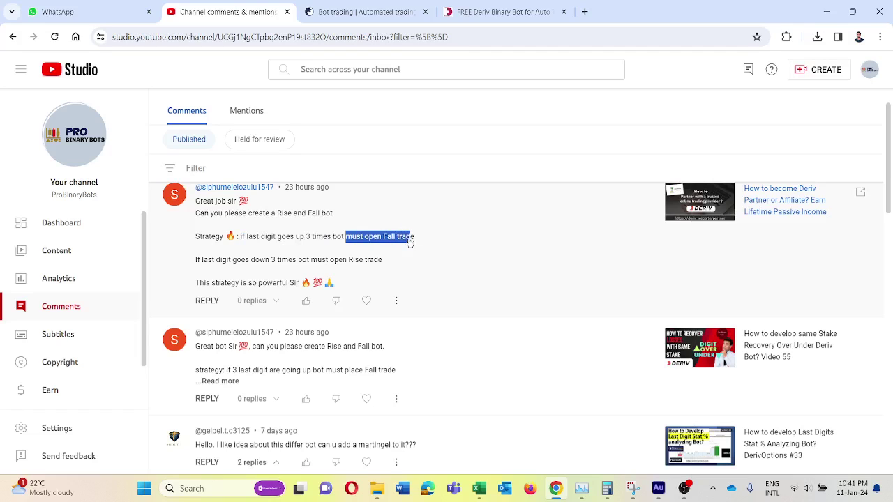
mouse_move(195, 262)
left_mouse_down()
mouse_move(246, 272)
mouse_move(391, 262)
left_mouse_up()
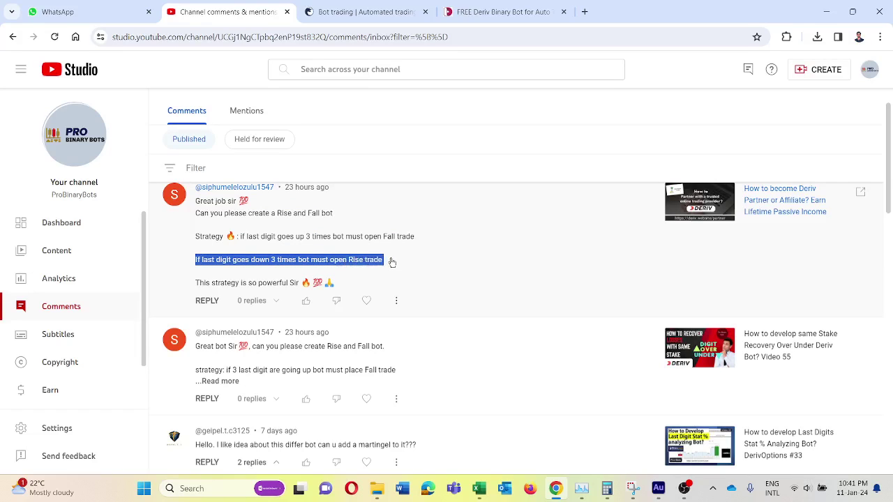
left_click(392, 262)
scroll(392, 262, "down", 1)
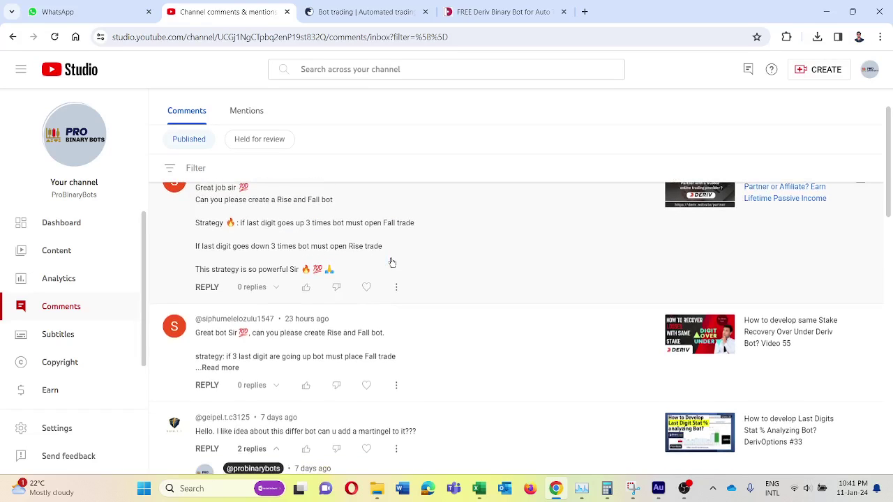
scroll(392, 262, "up", 1)
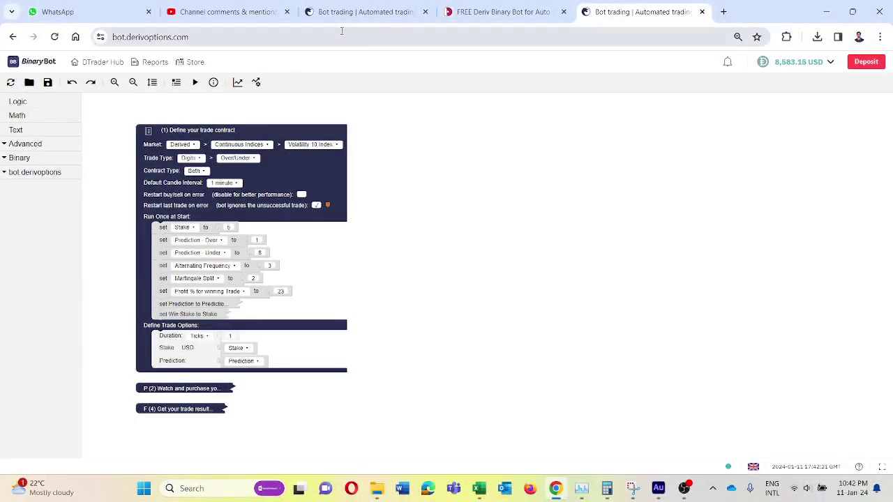
- Reset the Binary Bot workspace to default blocks, discarding unsaved changes
left_click(181, 40)
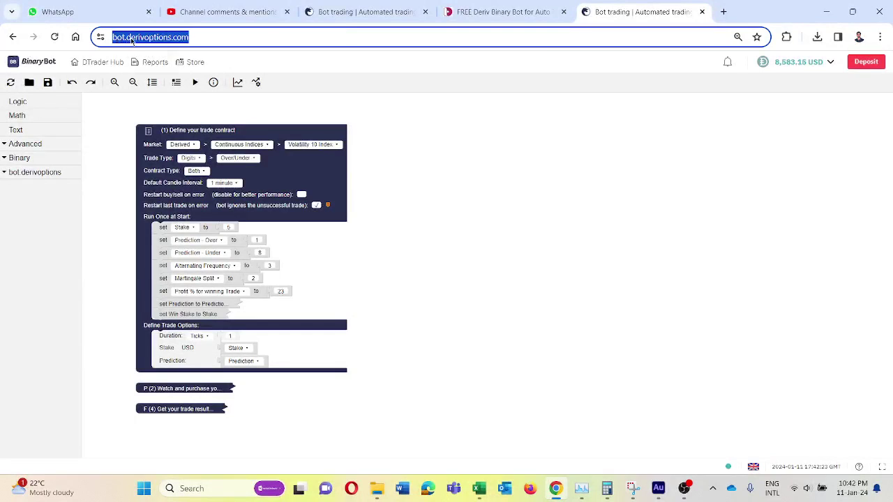
left_click(382, 185)
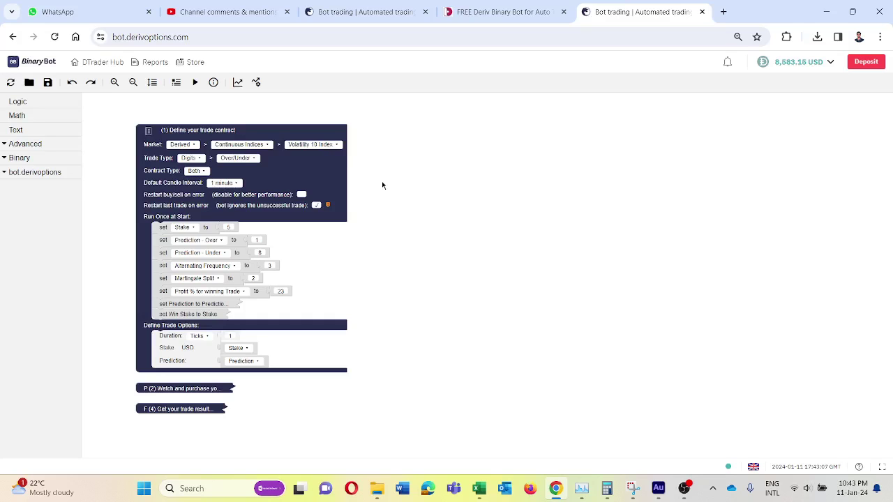
left_click(11, 82)
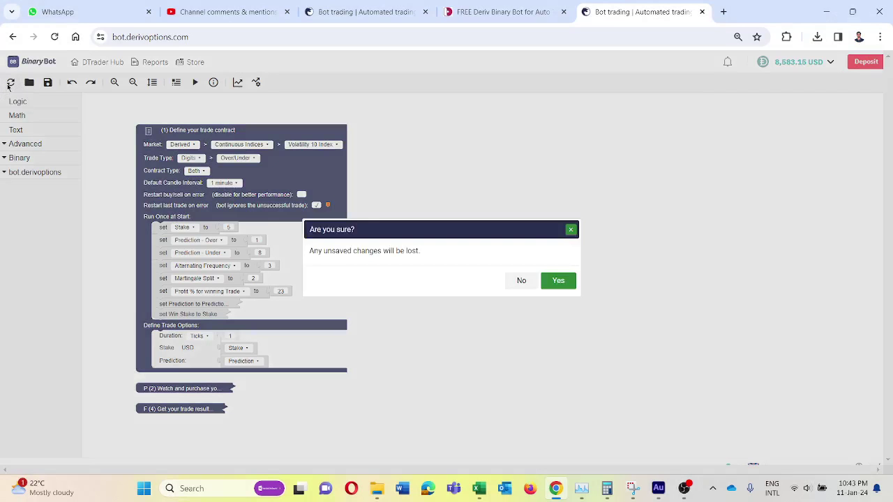
left_click(564, 282)
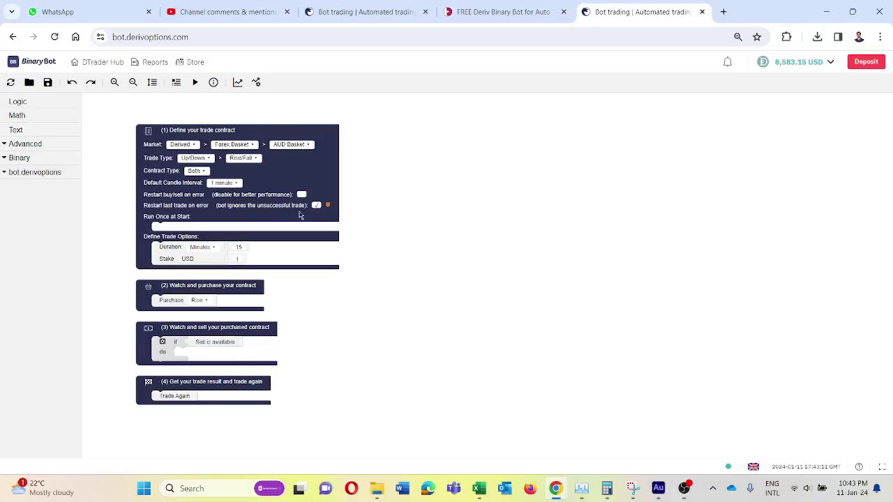
- Set the market to Continuous Indices, Volatility 10 Index
left_click(226, 146)
left_click(258, 201)
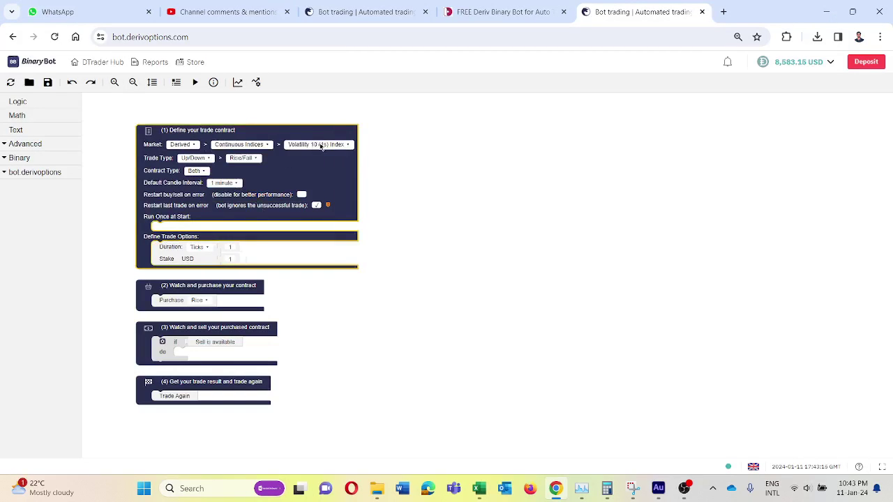
left_click(314, 145)
left_click(326, 168)
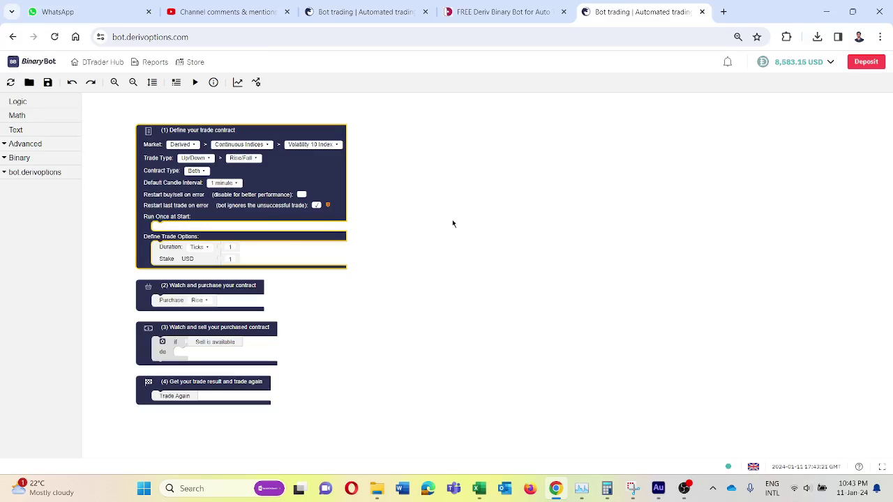
left_click(227, 12)
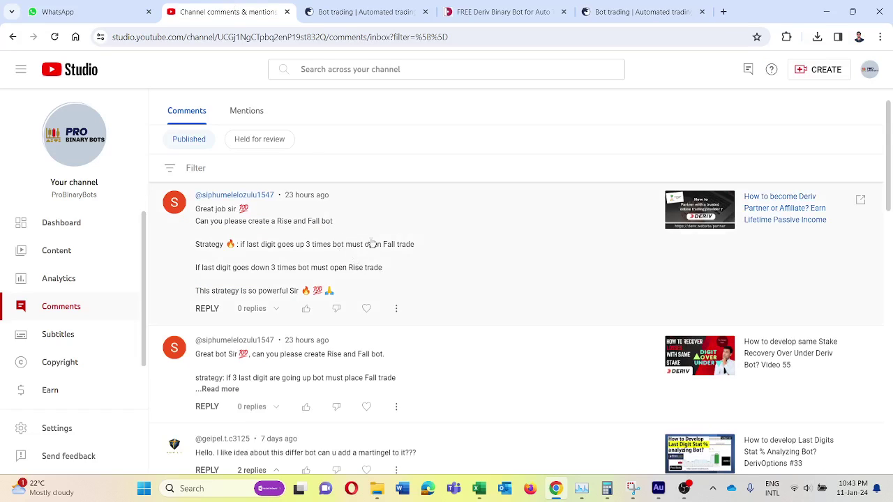
left_click(627, 12)
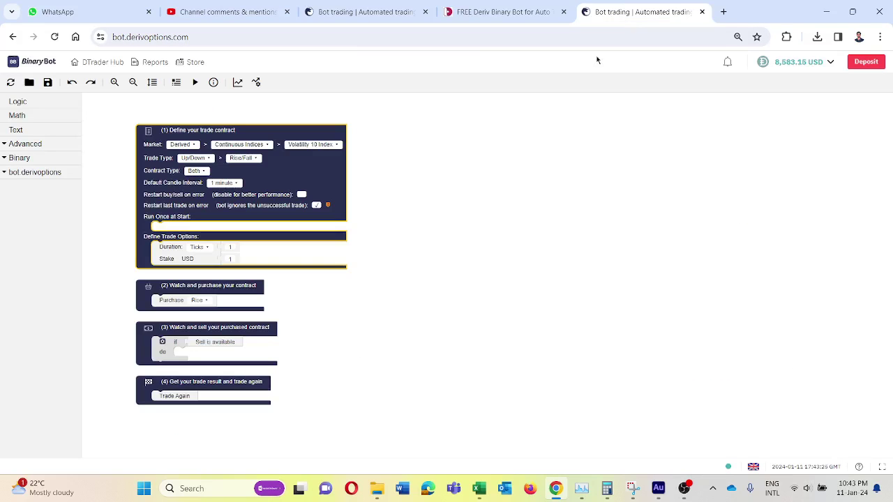
left_click(423, 247)
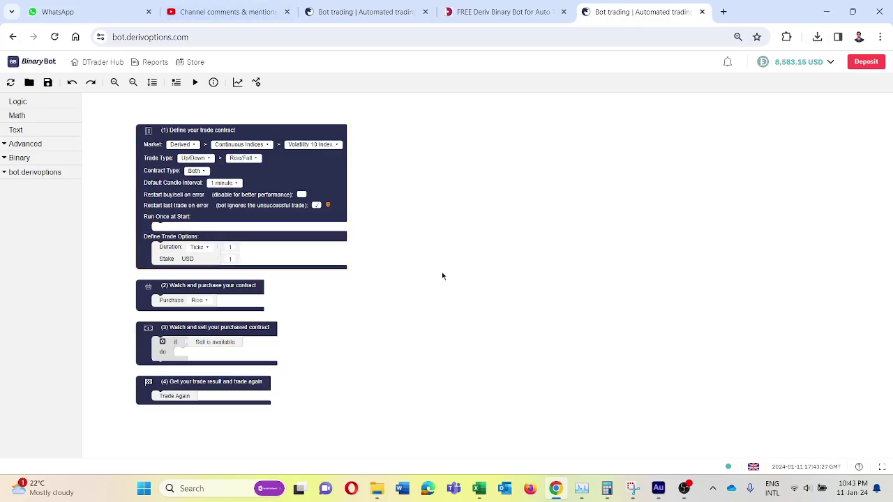
left_click(197, 248)
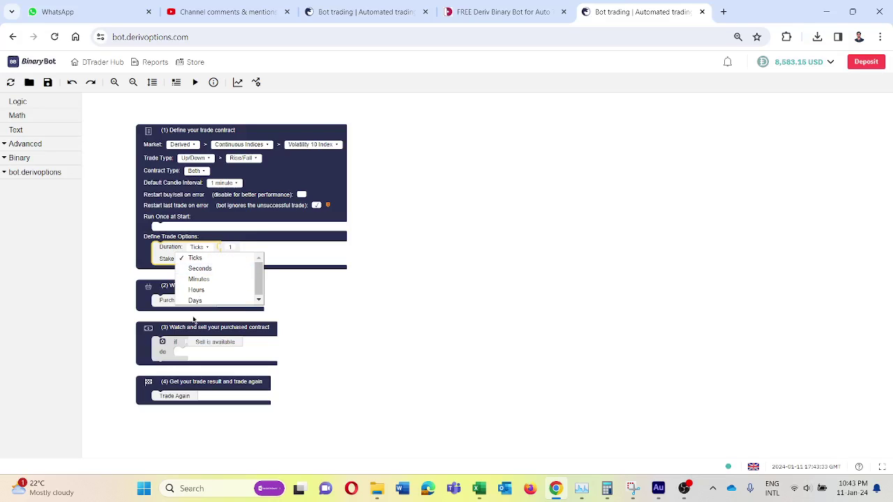
left_click(414, 255)
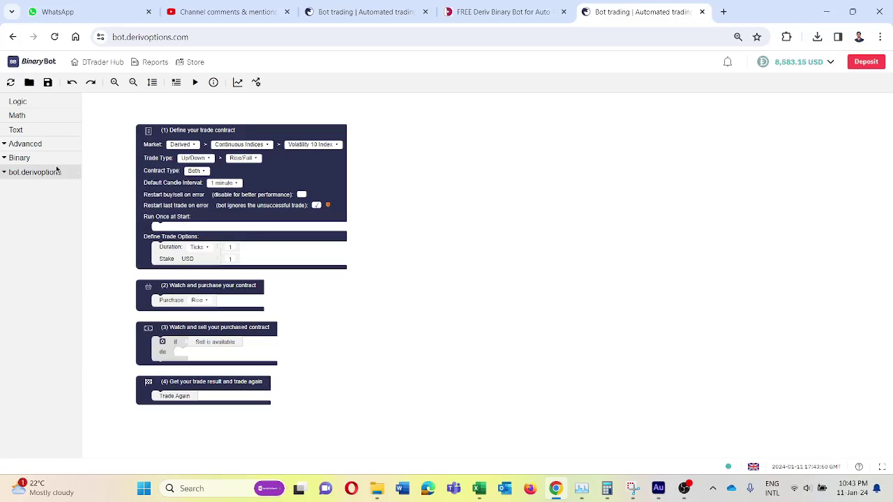
- Create variables Last Digit 1, Last Digit 2 and a third Last Digit variable
left_click(28, 145)
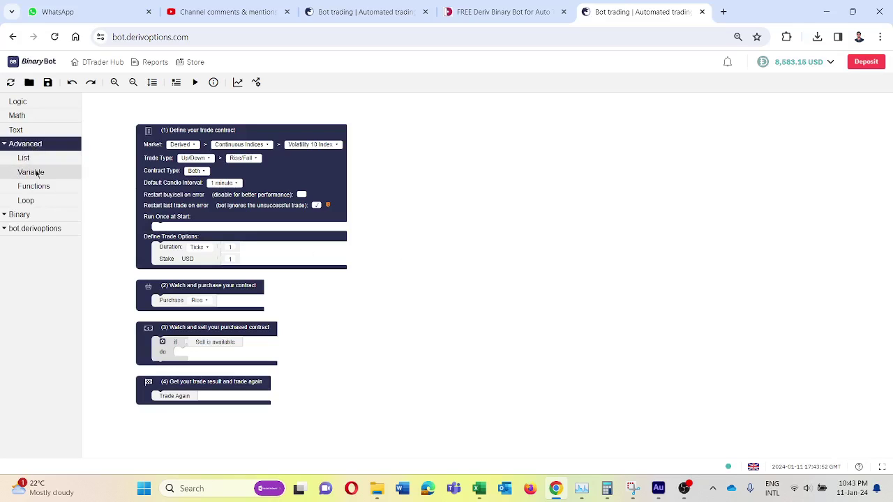
left_click(38, 173)
left_click(121, 101)
type("Last Di")
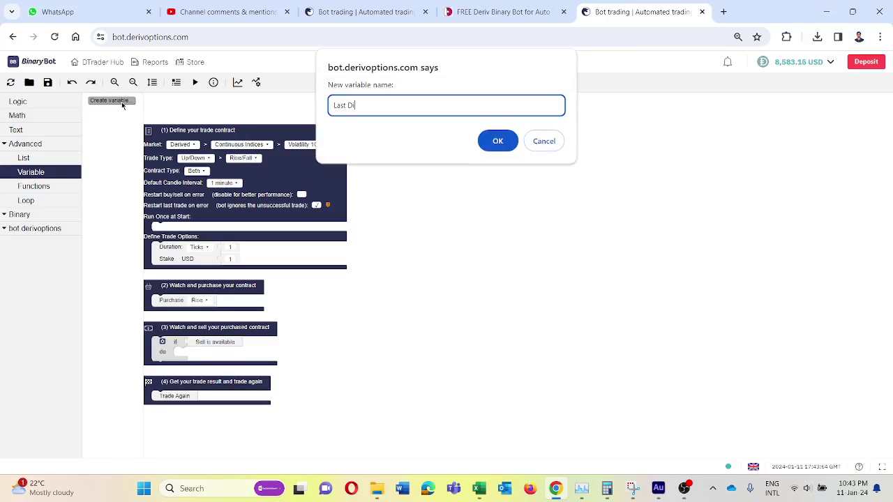
type(" 1")
key("Return")
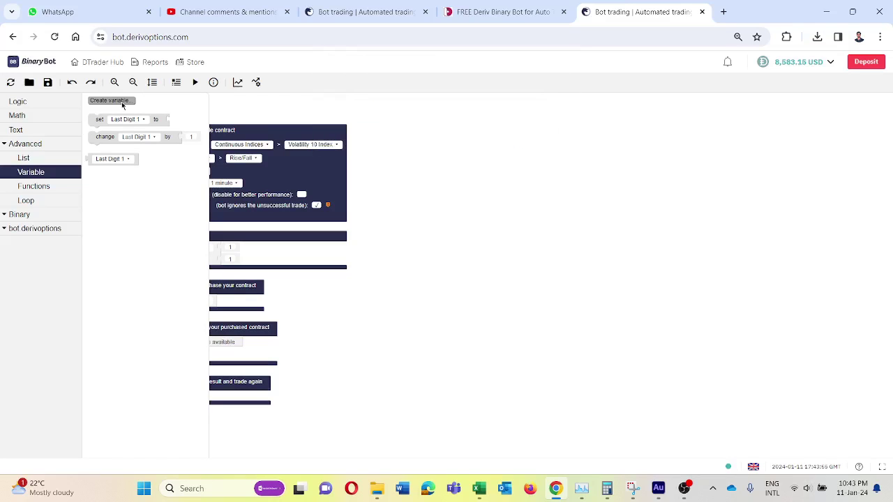
left_click(111, 101)
type("Last Digit 2")
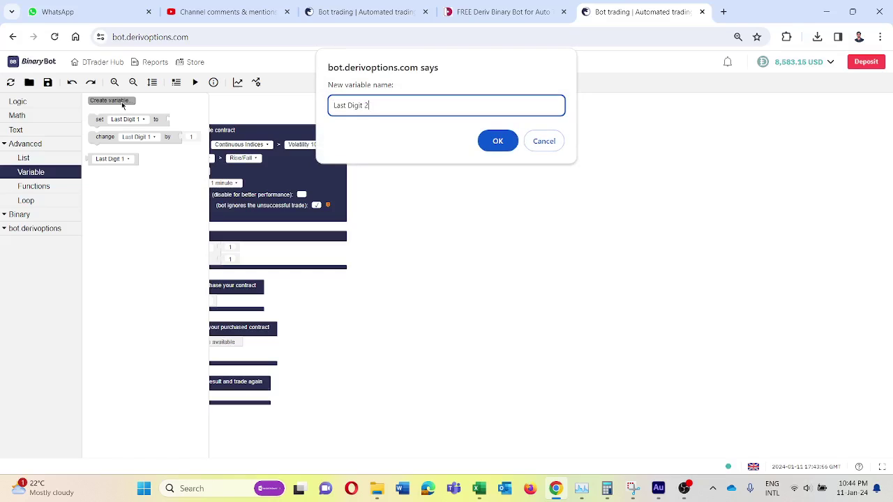
key("Return")
left_click(122, 104)
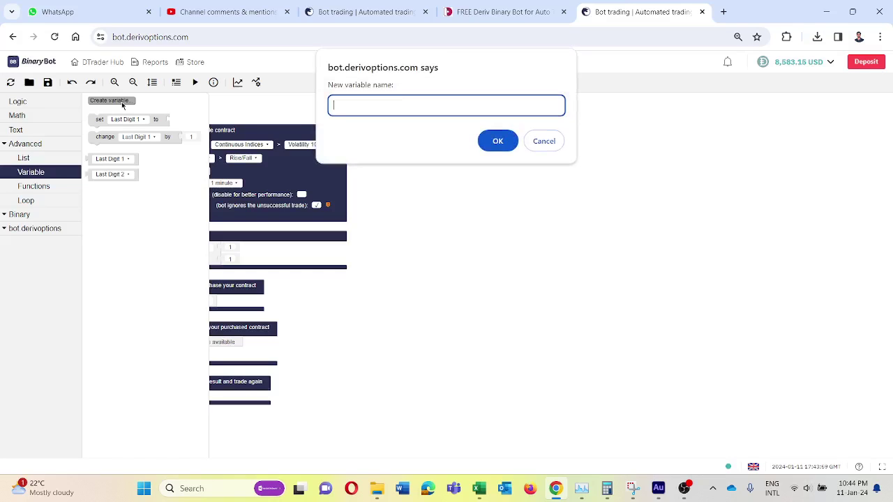
type("Last Digit")
key("Return")
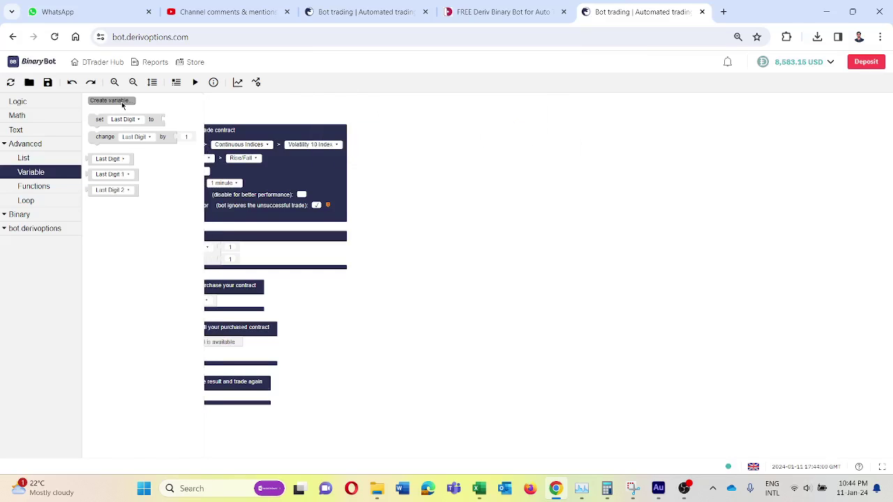
- Place 'set Last Digit 1' under Run Once at Start, renaming the third variable Last Digit 3
left_click(116, 119)
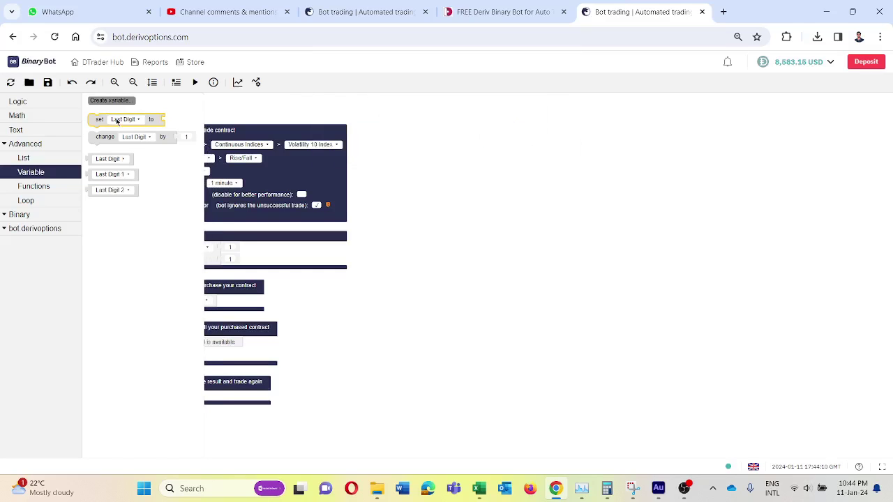
left_click_drag(117, 121, 185, 227)
left_click(187, 228)
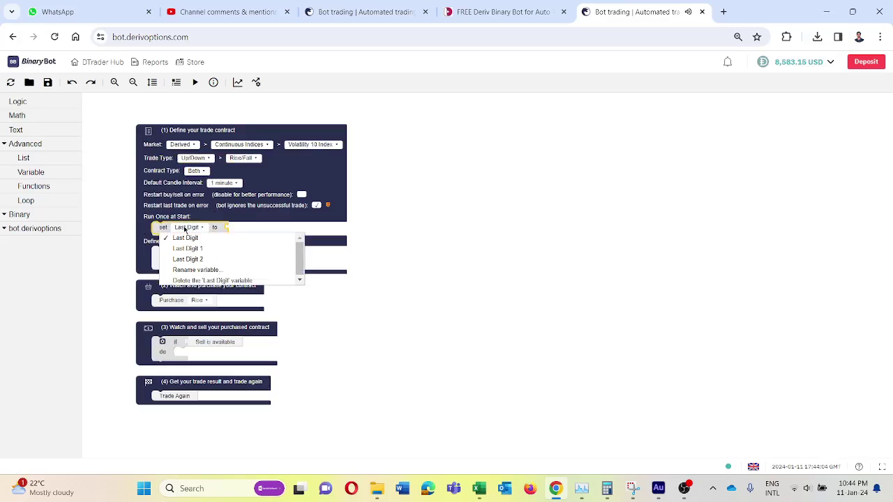
left_click(229, 273)
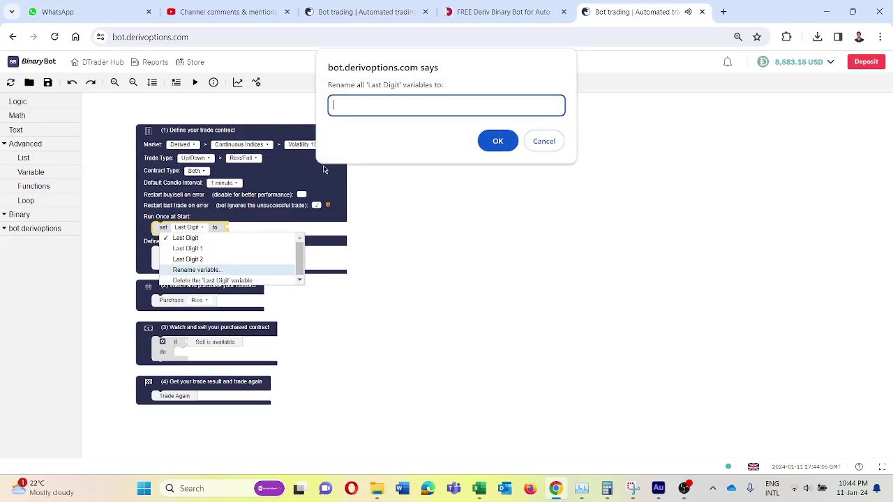
type("Last Di")
type("git 3")
key("Return")
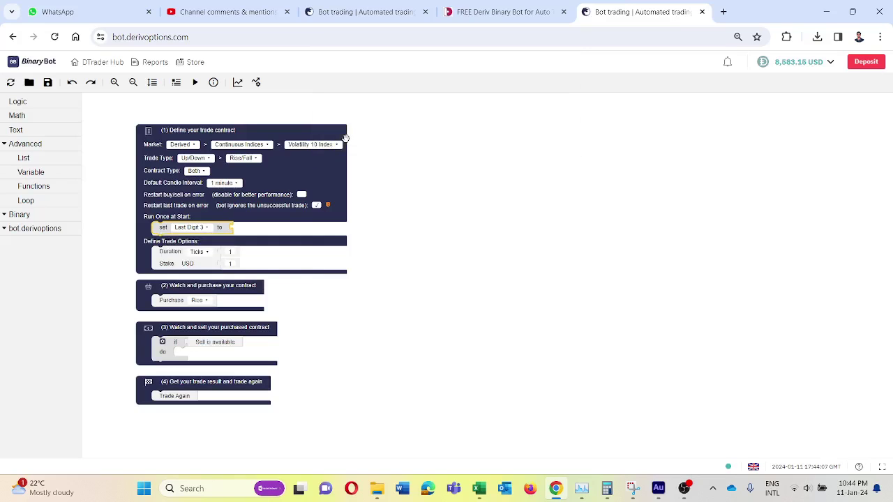
left_click(194, 230)
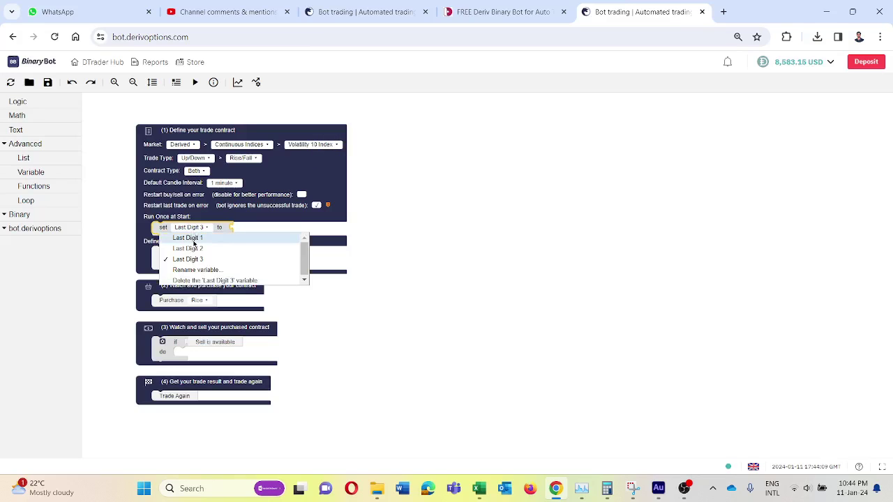
left_click(188, 238)
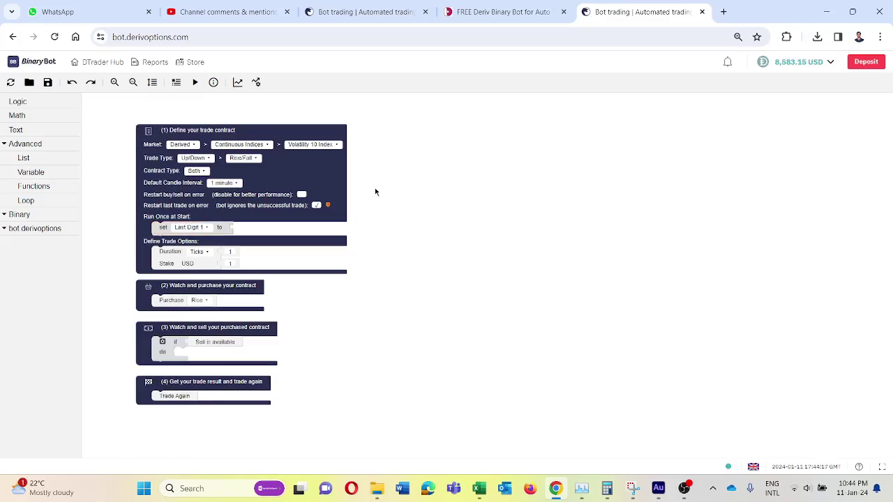
left_click(54, 175)
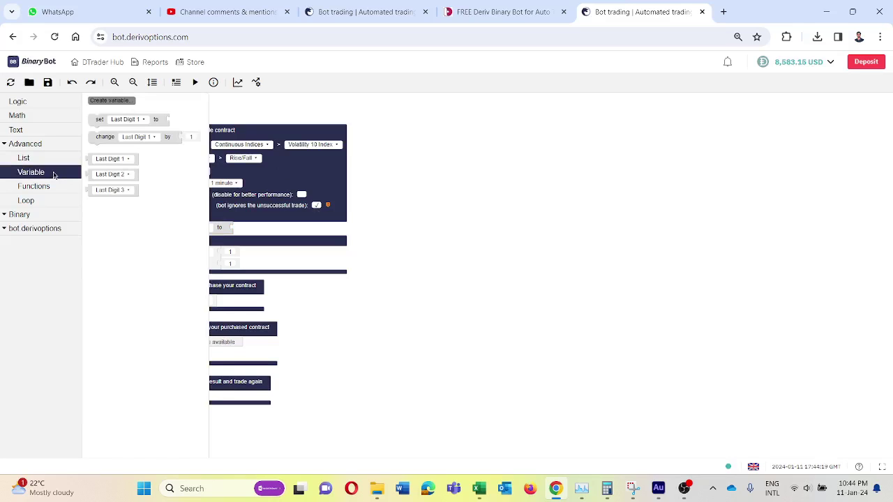
left_click(243, 235)
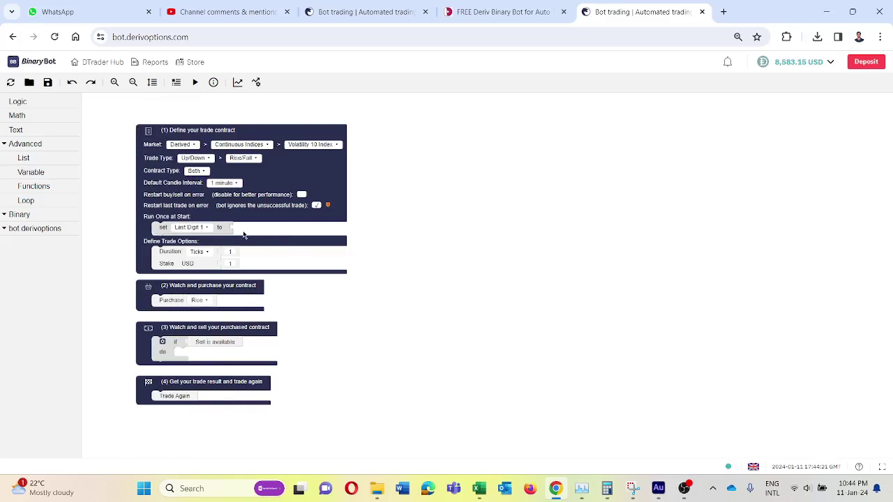
- Set Last Digit 1 to item 1 from the end of Last Digit List
left_click(53, 161)
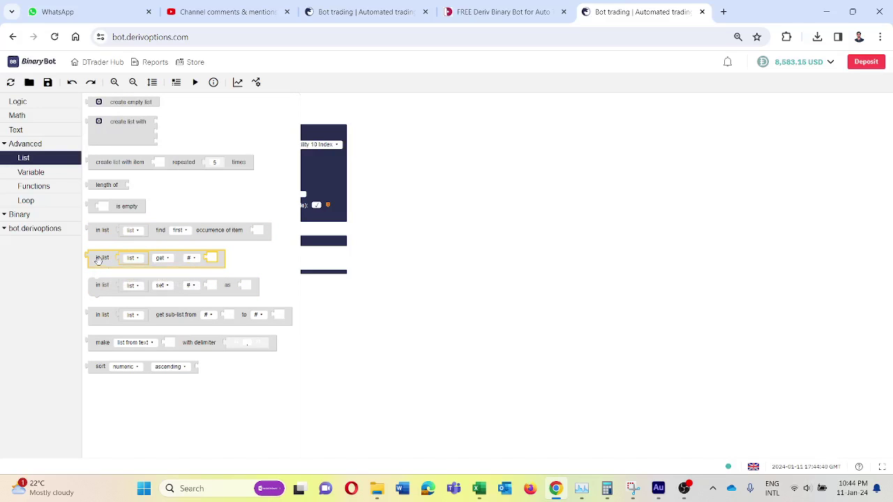
left_click_drag(102, 259, 245, 230)
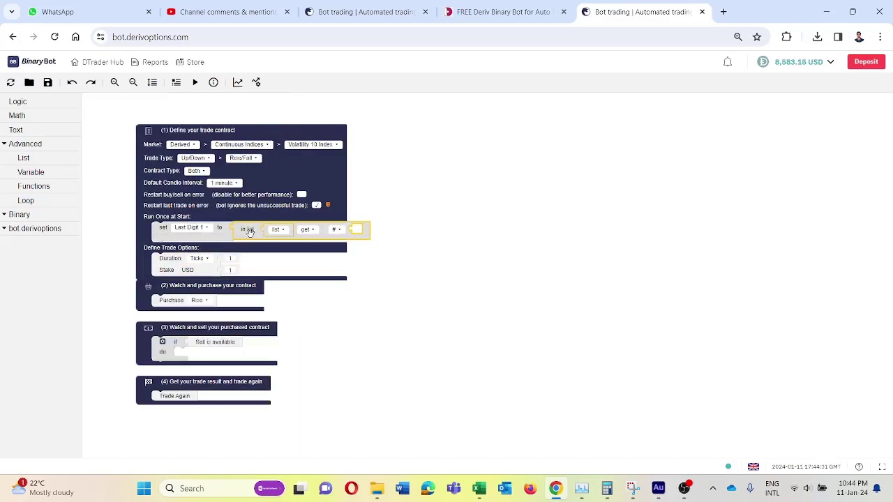
left_click(57, 215)
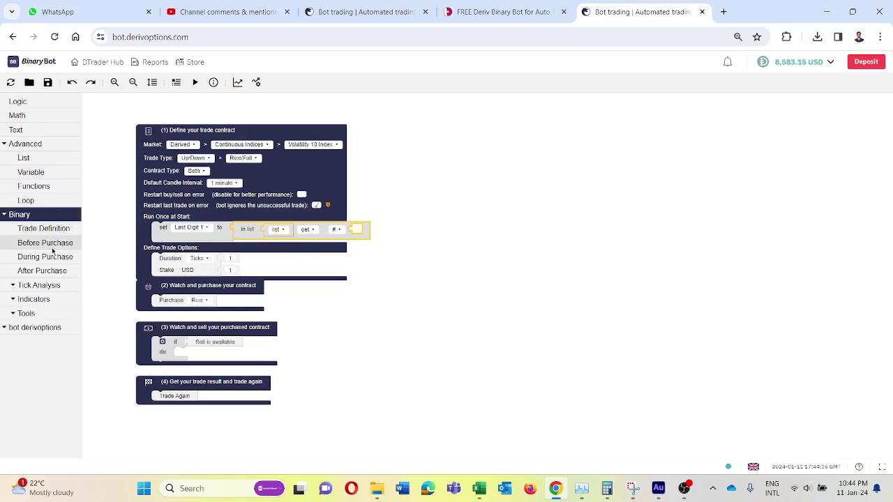
left_click(53, 287)
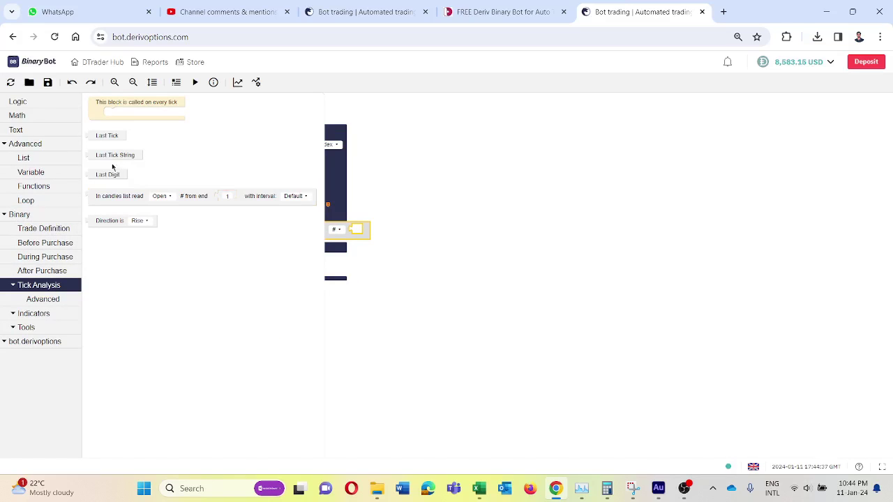
left_click(52, 300)
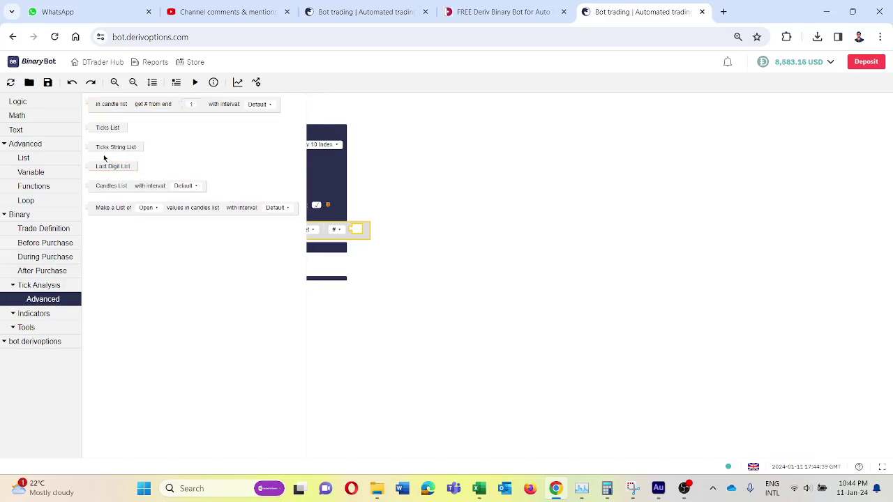
mouse_move(108, 166)
left_mouse_down()
mouse_move(274, 179)
mouse_move(284, 239)
mouse_move(395, 268)
left_mouse_up()
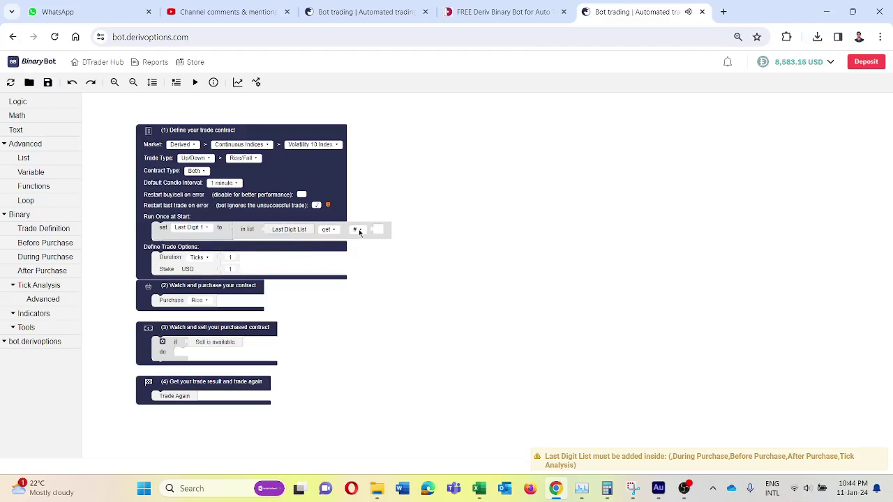
left_click(359, 230)
left_click(366, 249)
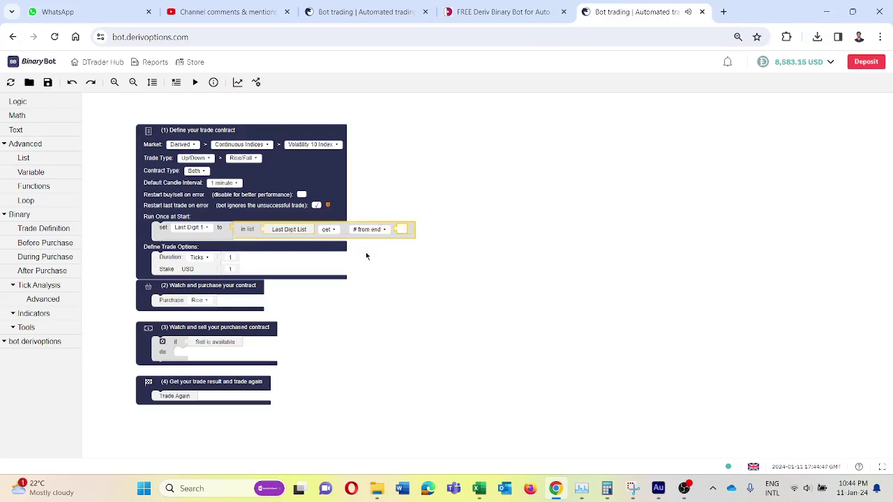
left_click(17, 113)
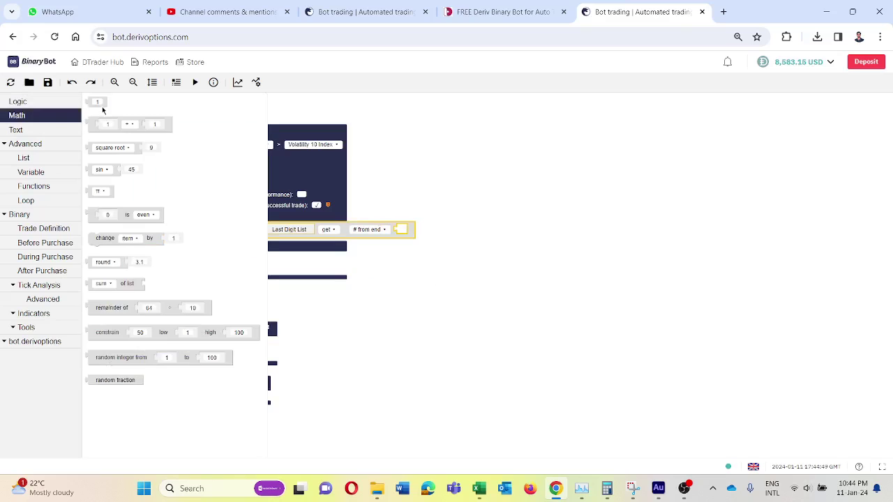
mouse_move(98, 105)
left_mouse_down()
mouse_move(436, 244)
mouse_move(411, 231)
left_mouse_up()
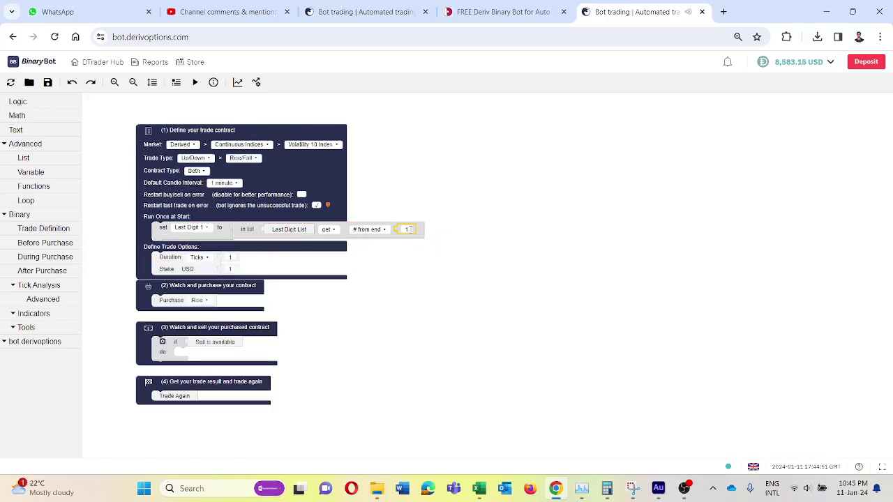
left_click(162, 229)
- Duplicate the set block twice, setting Last Digit 2 and 3 to positions 2 and 3 from end
key("ctrl+c")
key("ctrl+v")
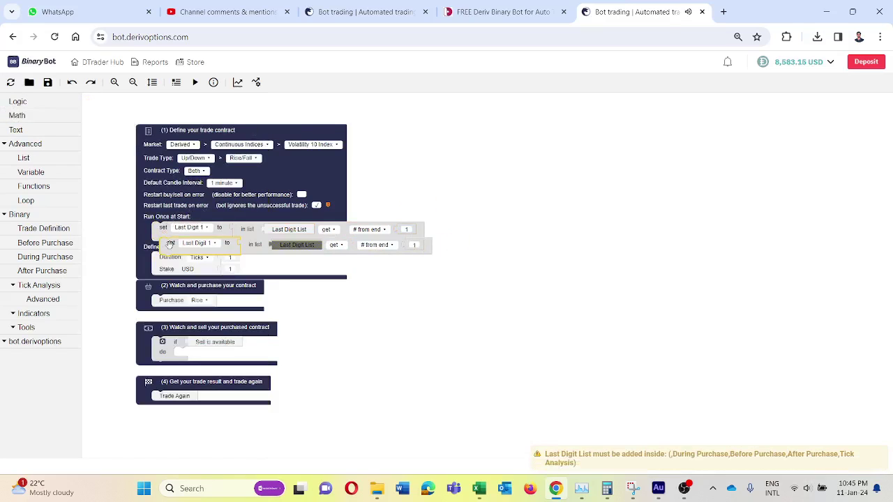
left_click_drag(162, 241, 163, 265)
key("ctrl+v")
left_click(211, 247)
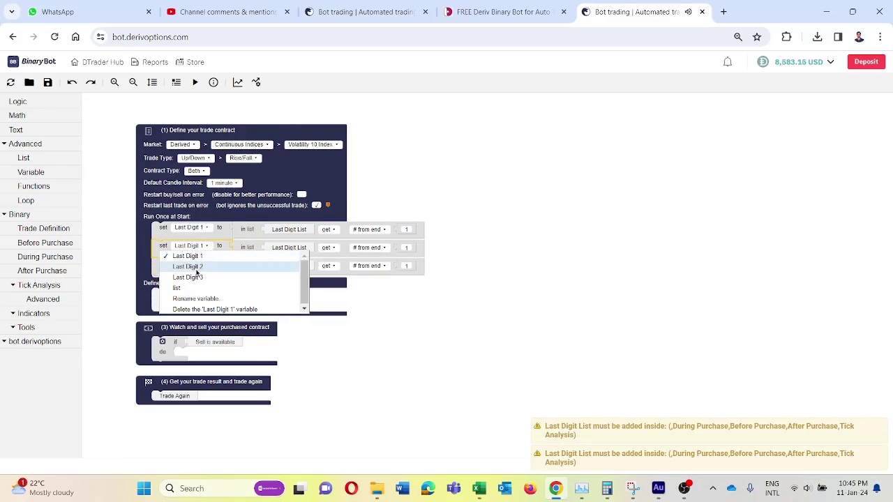
left_click(198, 270)
left_click(201, 264)
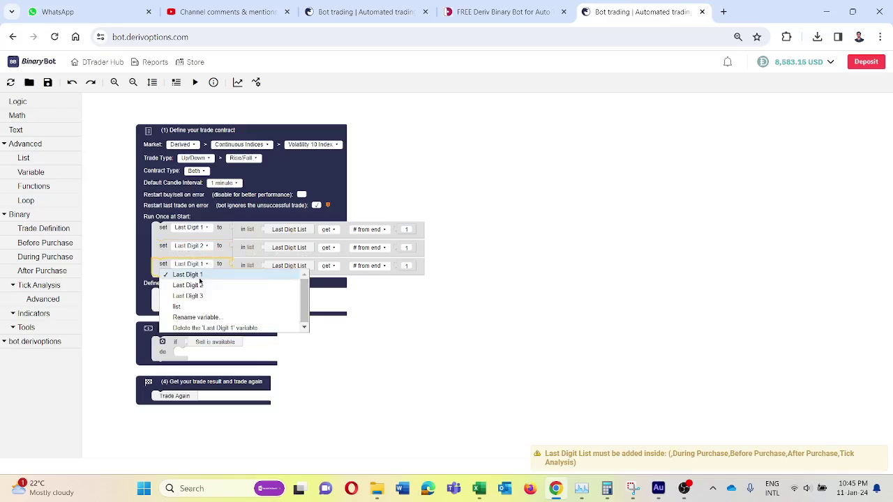
left_click(198, 295)
left_click(404, 249)
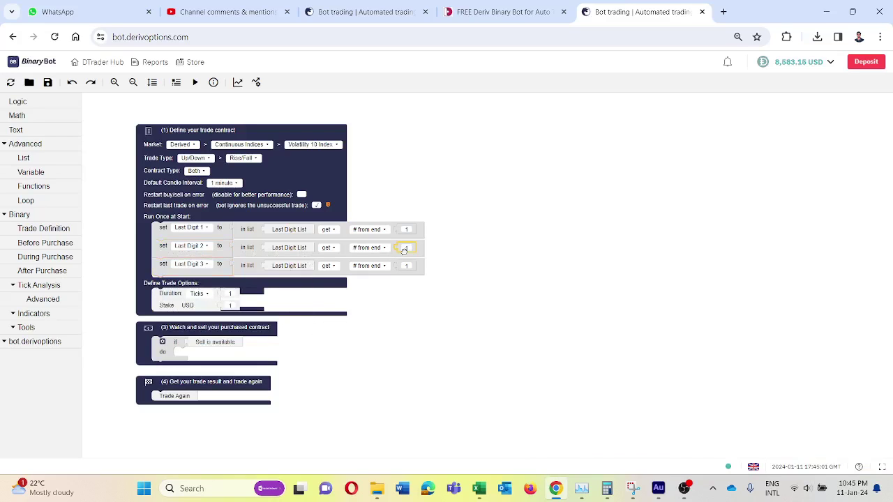
left_click(411, 244)
left_click(407, 265)
type("3")
left_click(454, 303)
- Move the three Last Digit set blocks into Watch and purchase, above Purchase Rise
left_click_drag(196, 129, 446, 128)
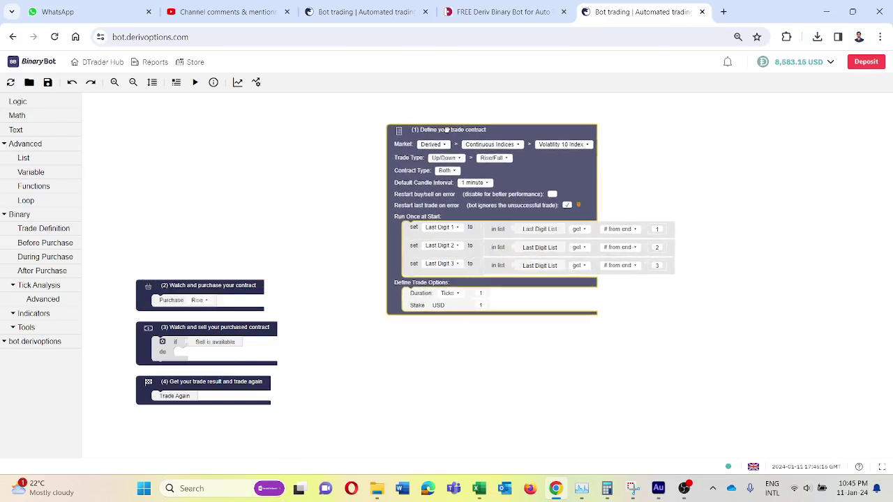
mouse_move(413, 227)
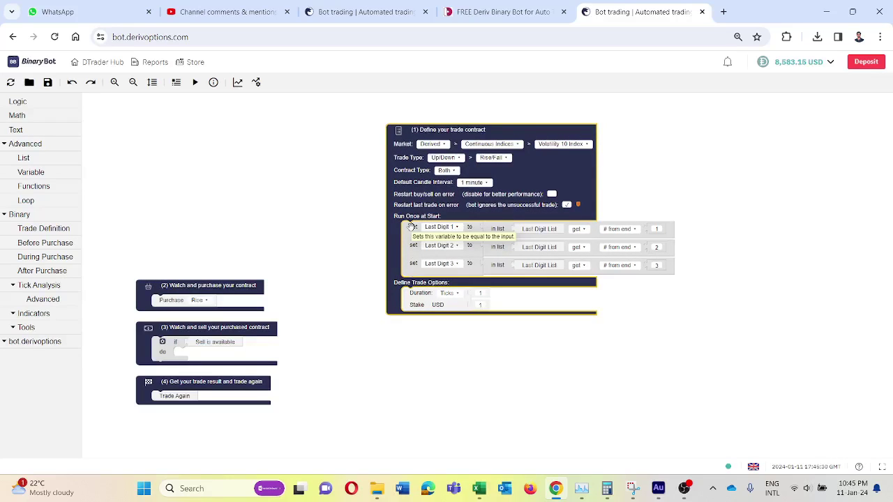
left_click_drag(411, 227, 159, 300)
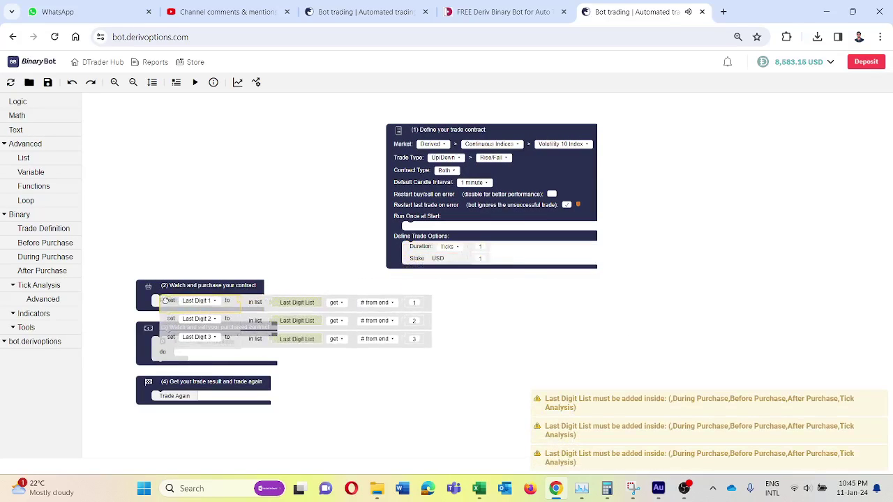
left_click_drag(182, 286, 178, 174)
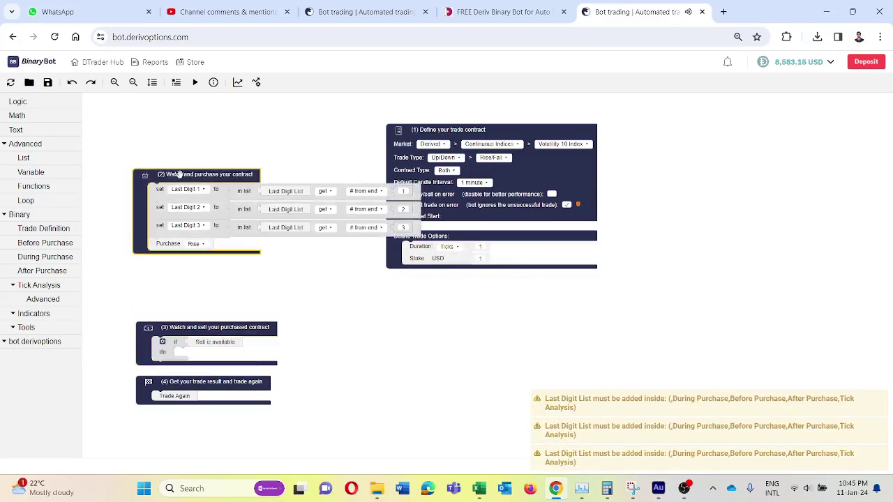
left_click_drag(396, 129, 580, 132)
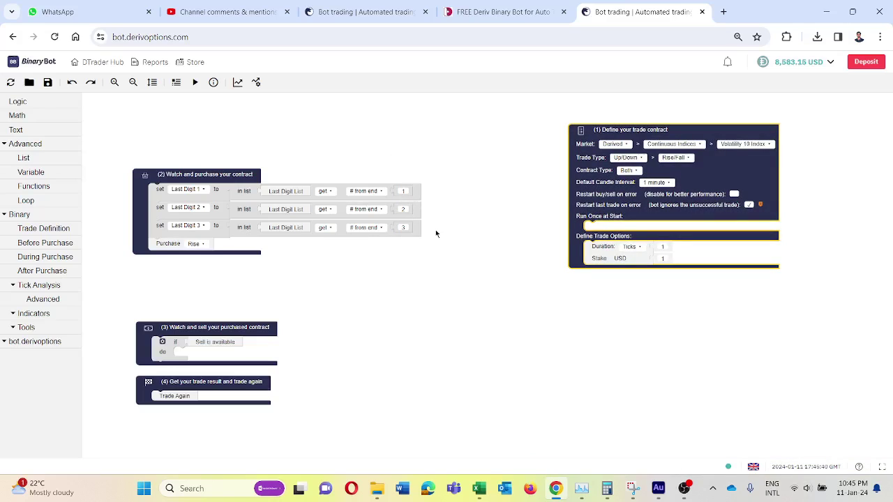
left_click(43, 105)
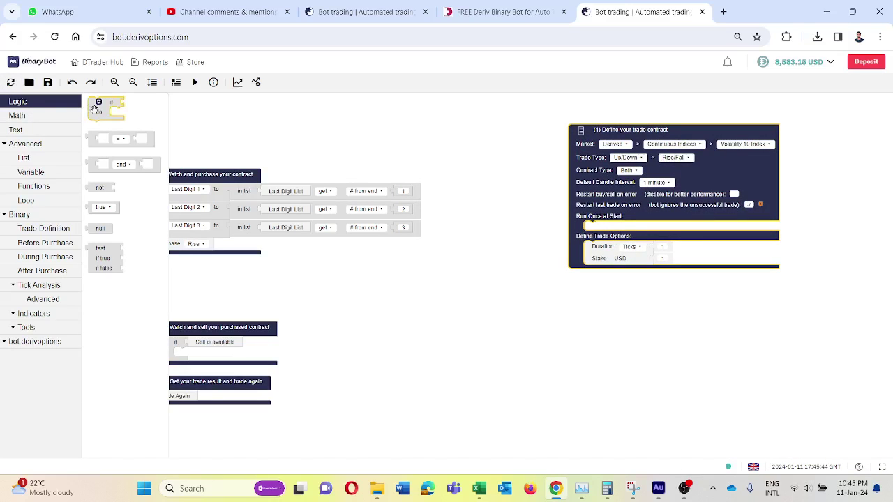
- Add an if block with comparison blocks into Watch and purchase your contract
left_click_drag(98, 113, 159, 255)
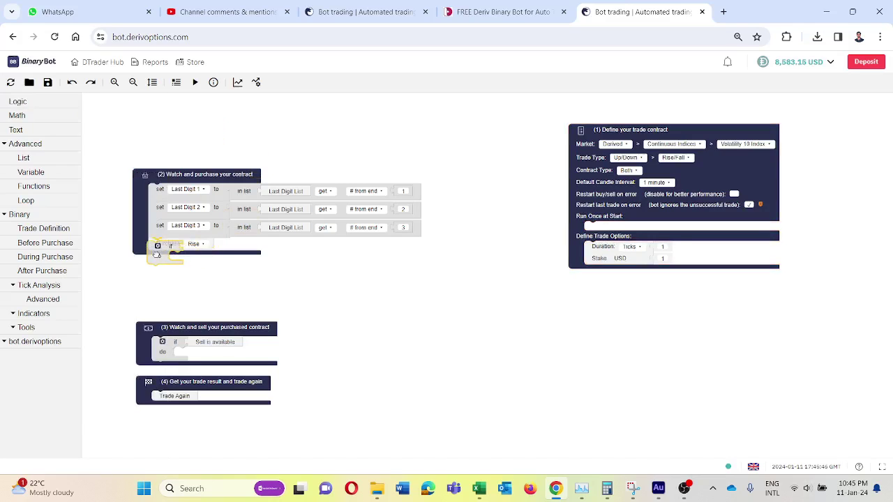
left_click(19, 105)
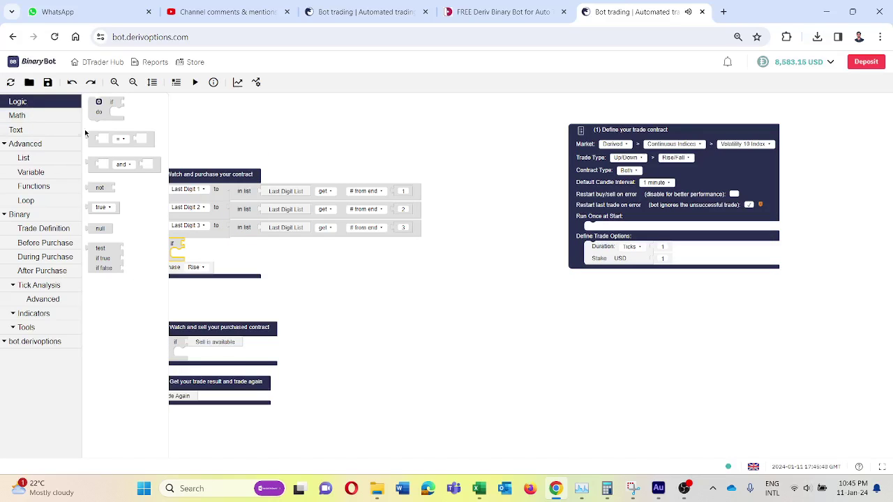
mouse_move(95, 139)
left_mouse_down()
mouse_move(200, 265)
mouse_move(191, 248)
left_mouse_up()
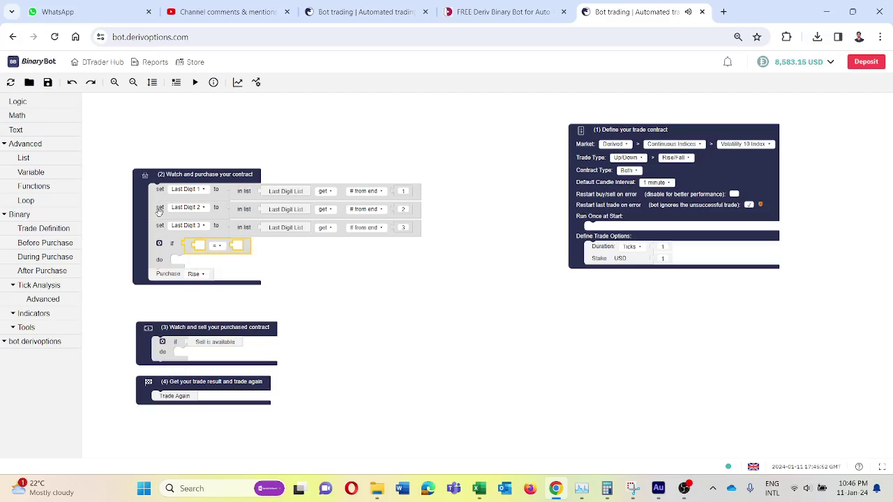
left_click(54, 106)
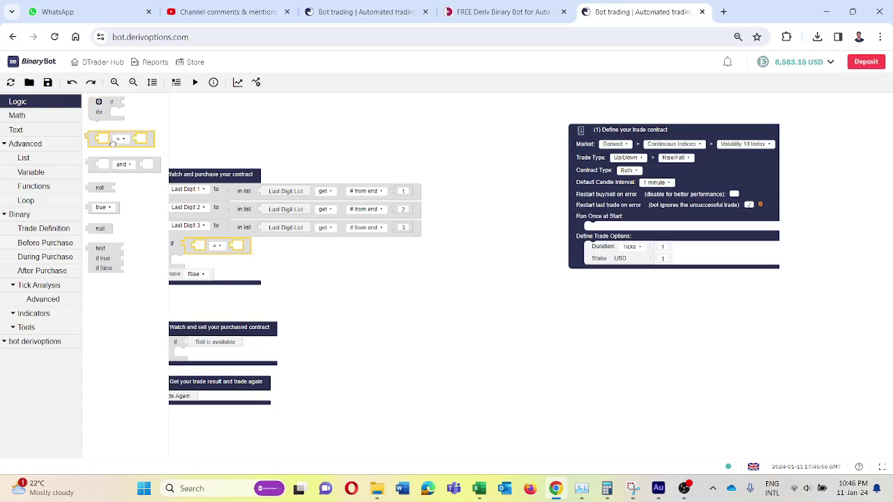
left_click_drag(113, 143, 256, 251)
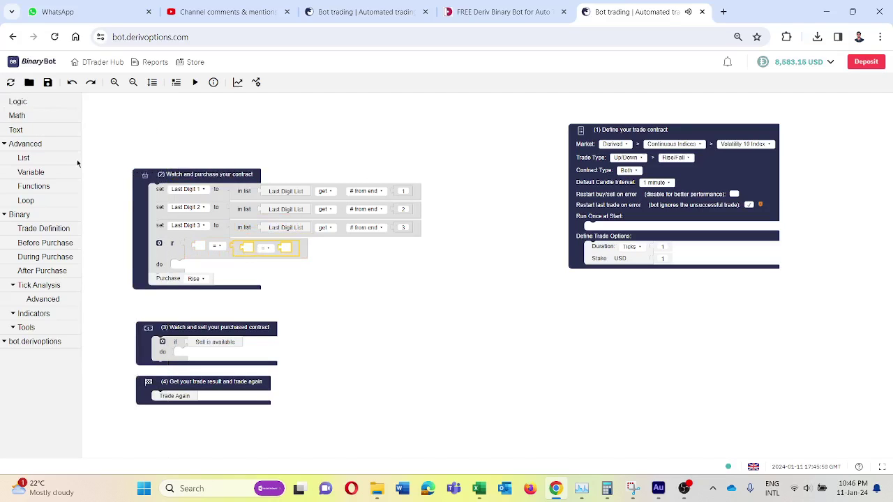
- Make the if condition Last Digit 1 > Last Digit 2
left_click(40, 173)
left_click_drag(94, 159, 205, 250)
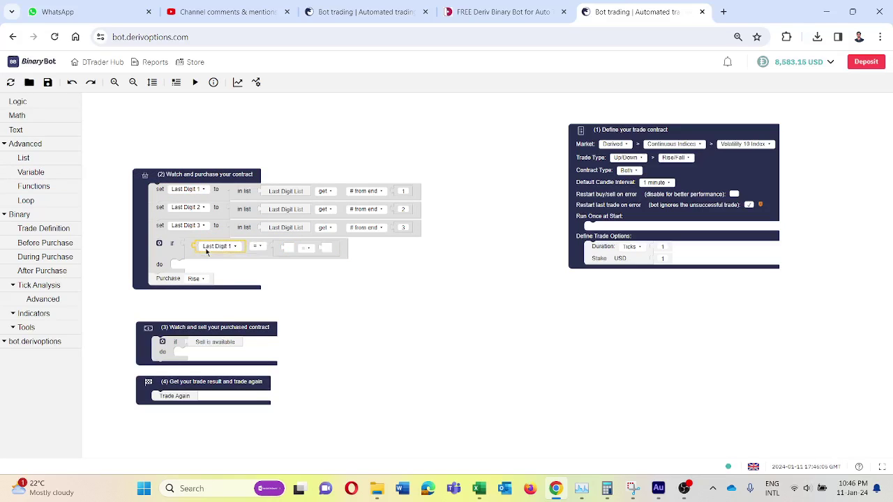
left_click(258, 247)
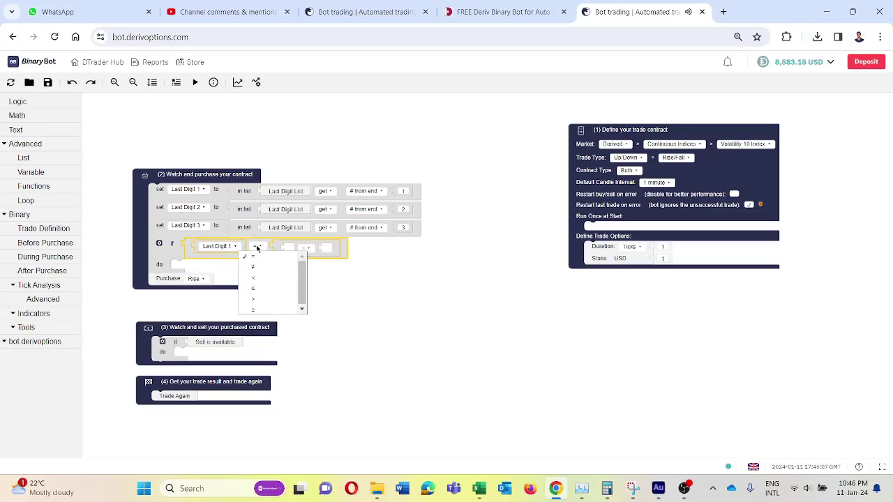
left_click(264, 302)
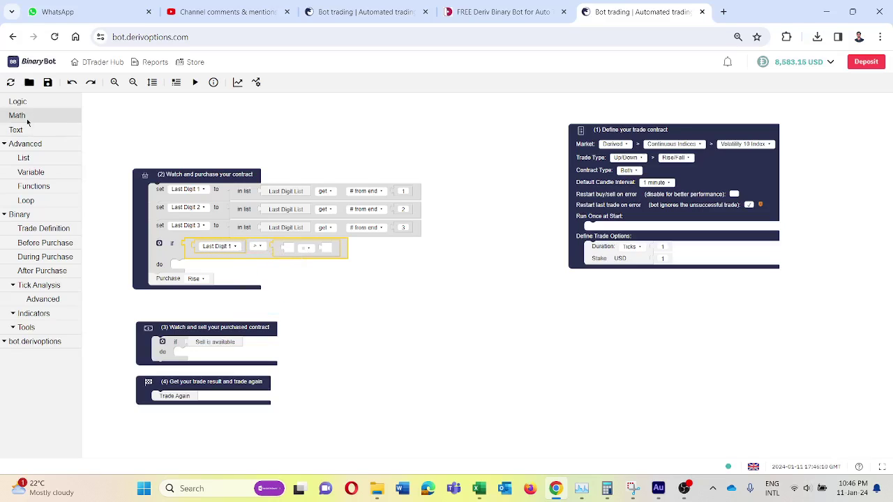
left_click(35, 174)
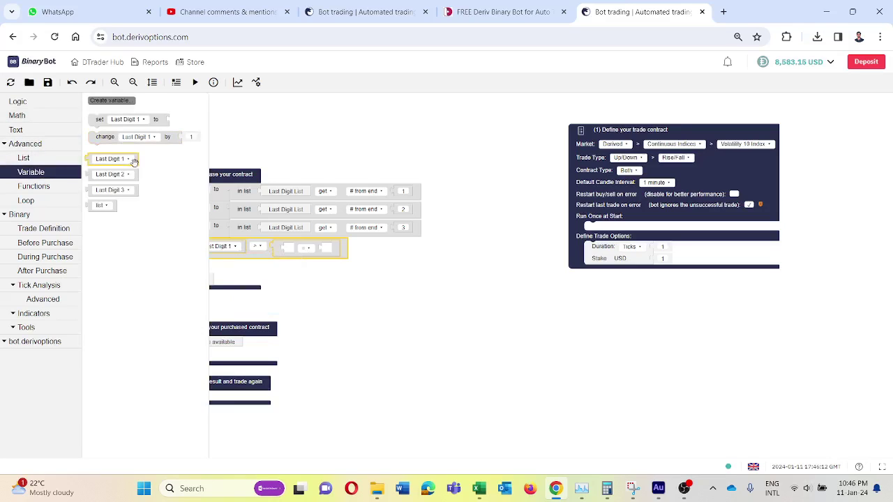
mouse_move(114, 176)
left_mouse_down()
mouse_move(316, 273)
mouse_move(380, 259)
left_mouse_up()
left_click_drag(318, 274, 300, 247)
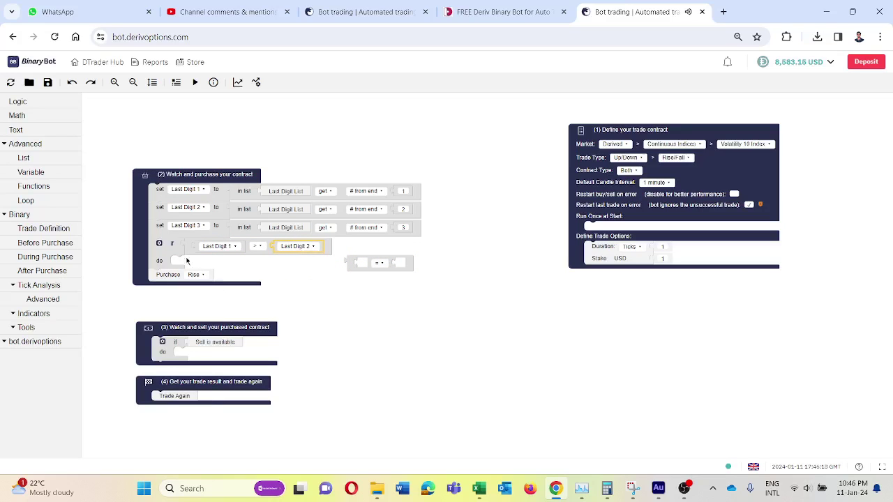
- Nest a second if block with a comparison inside the first condition
left_click(44, 106)
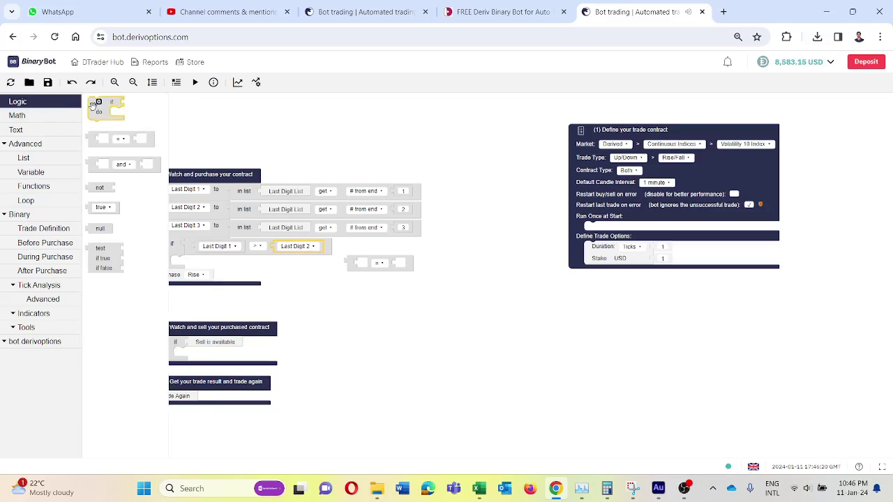
left_click_drag(111, 115, 180, 266)
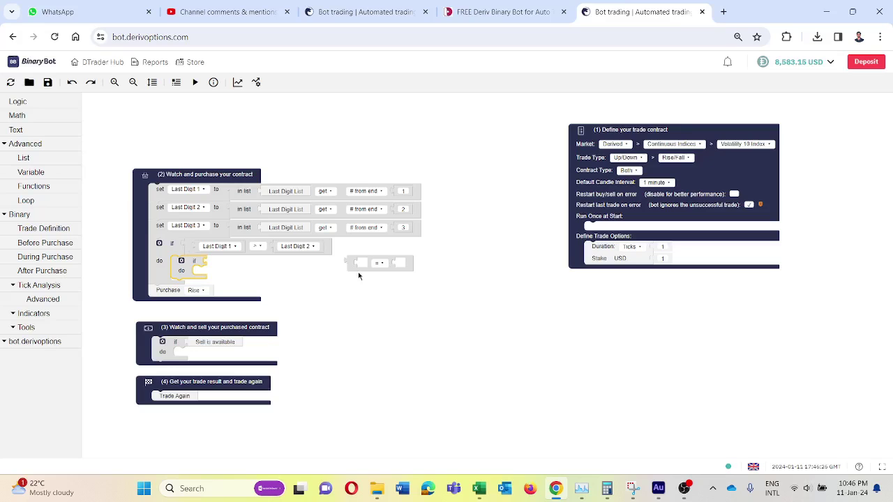
left_click_drag(360, 265, 418, 257)
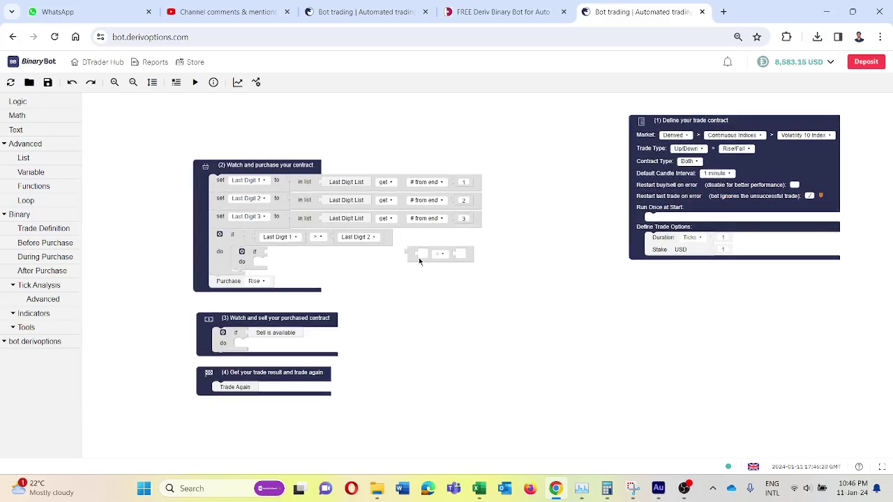
left_click_drag(415, 257, 280, 255)
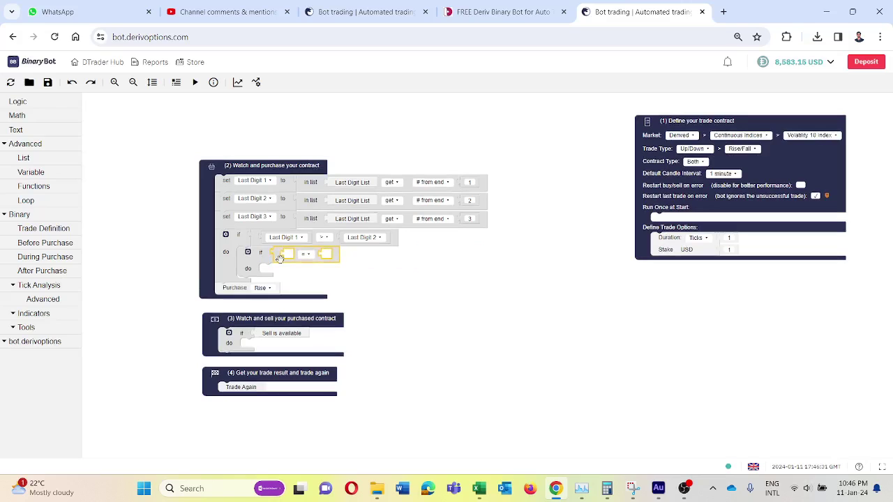
- Set the inner condition to Last Digit 2 > Last Digit 3 and move Purchase Rise into it
left_click(21, 174)
left_click(119, 175)
left_click(120, 160)
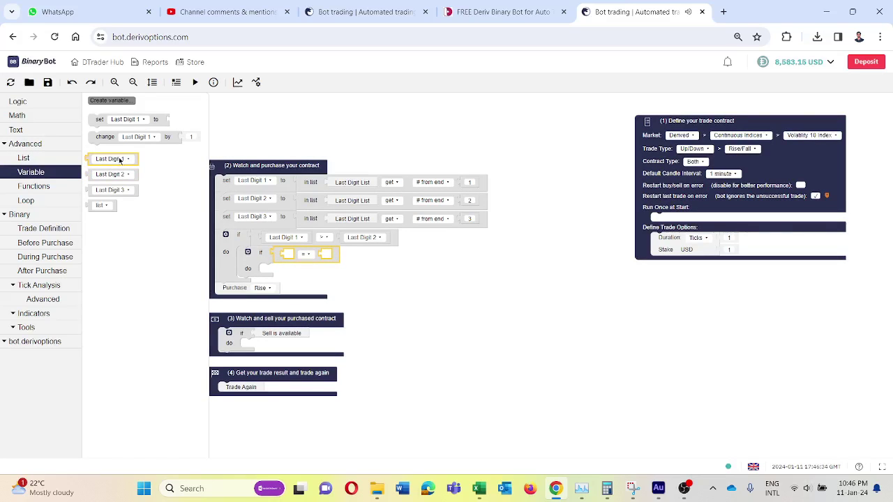
left_click_drag(120, 159, 315, 256)
left_click(316, 256)
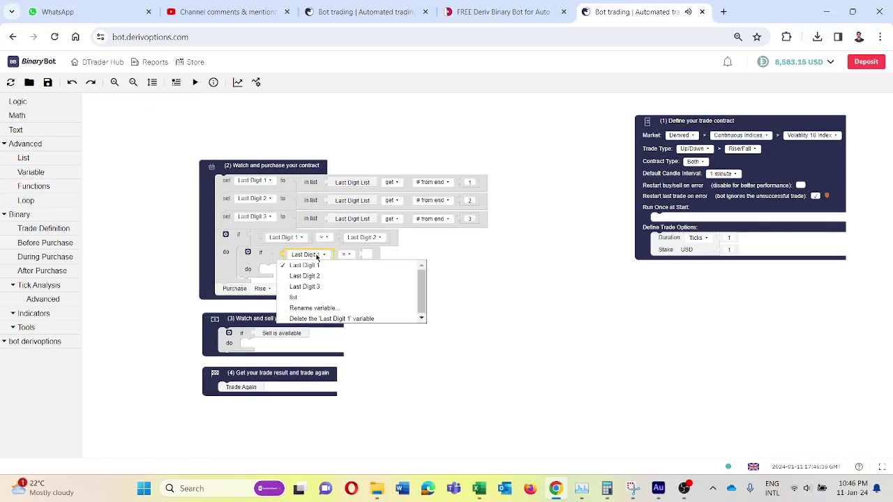
left_click(316, 276)
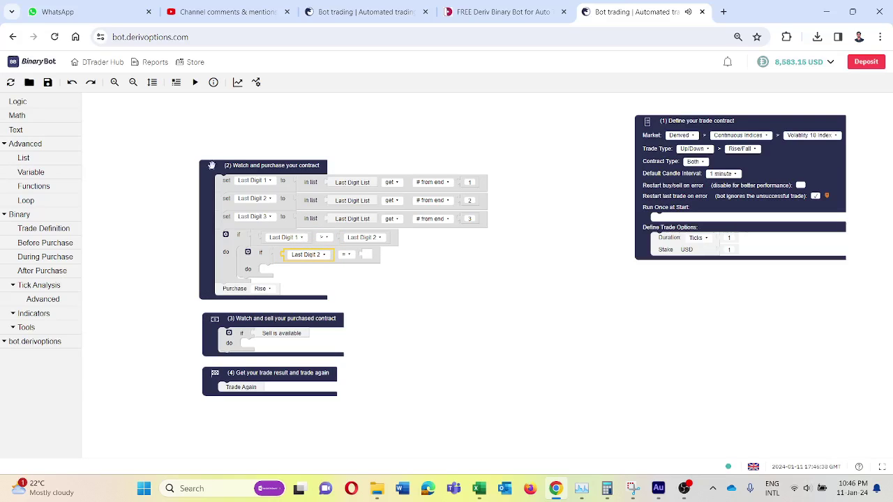
left_click(34, 172)
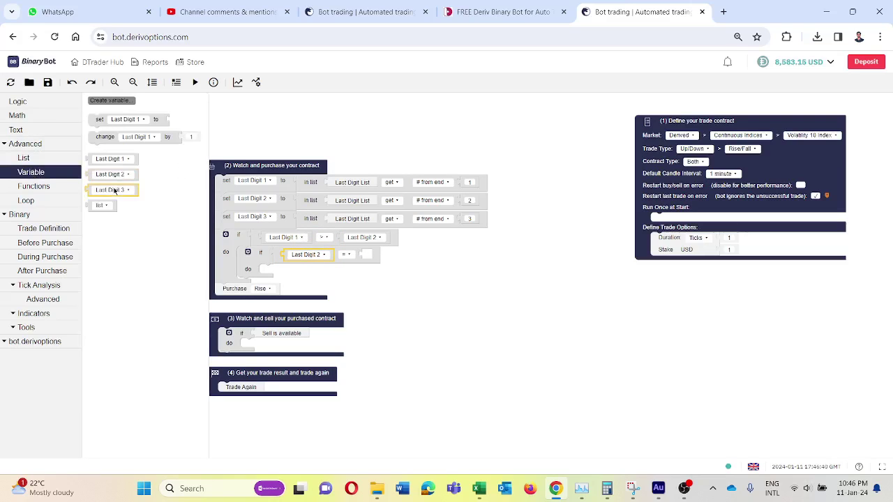
left_click_drag(115, 191, 387, 256)
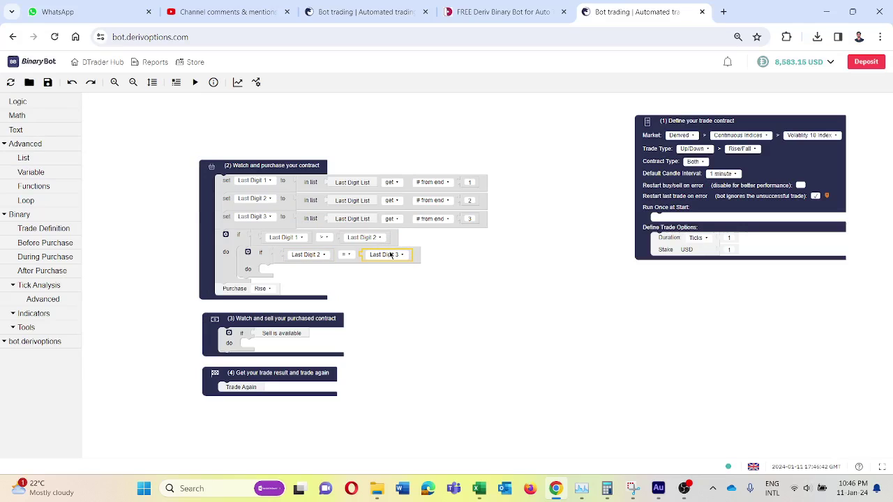
left_click(344, 256)
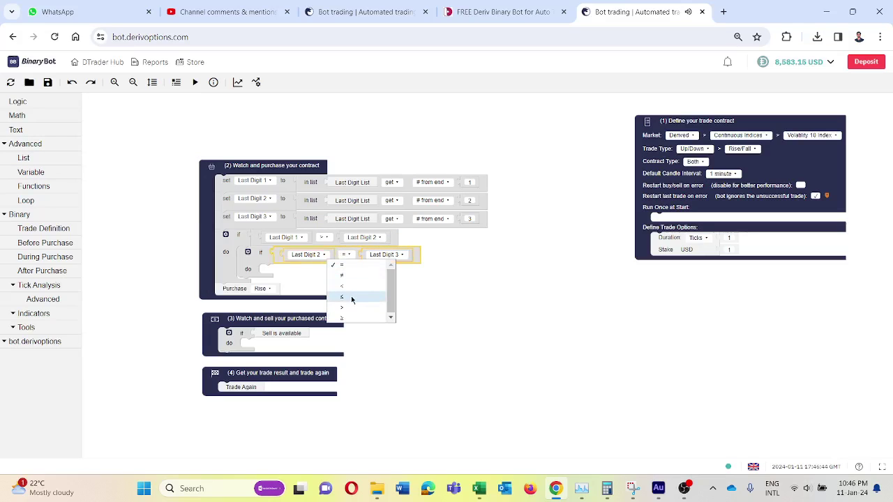
left_click(351, 314)
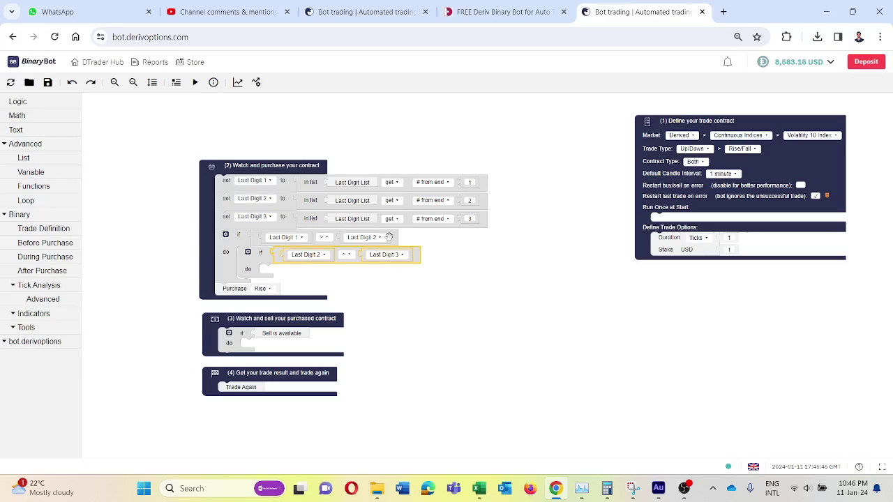
left_click_drag(235, 288, 276, 269)
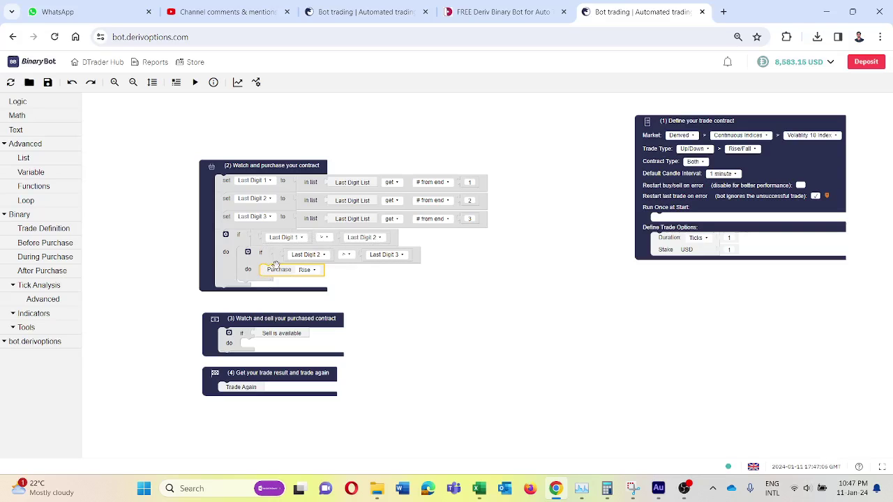
left_click(257, 11)
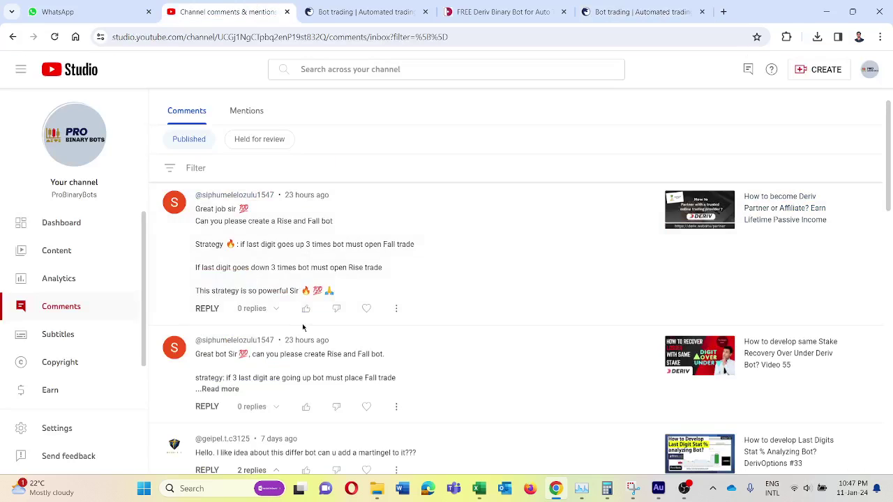
mouse_move(269, 248)
left_click_drag(270, 247, 405, 248)
left_click(623, 4)
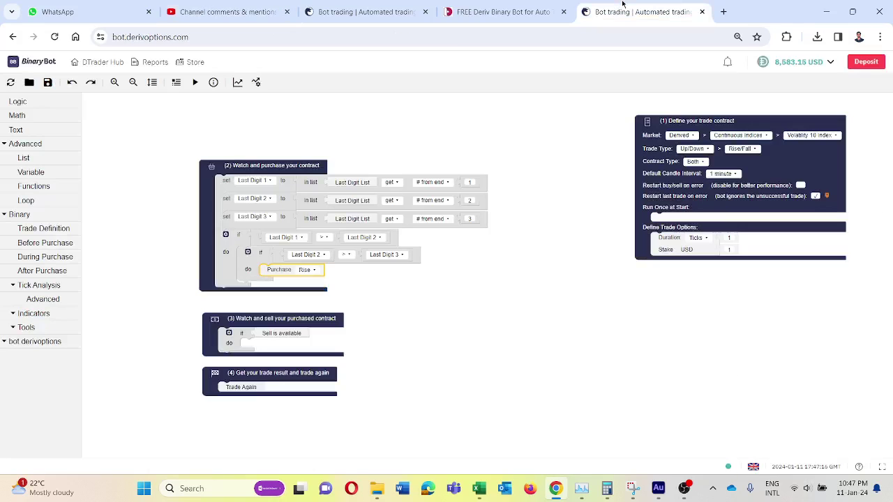
left_click(307, 269)
left_click(311, 291)
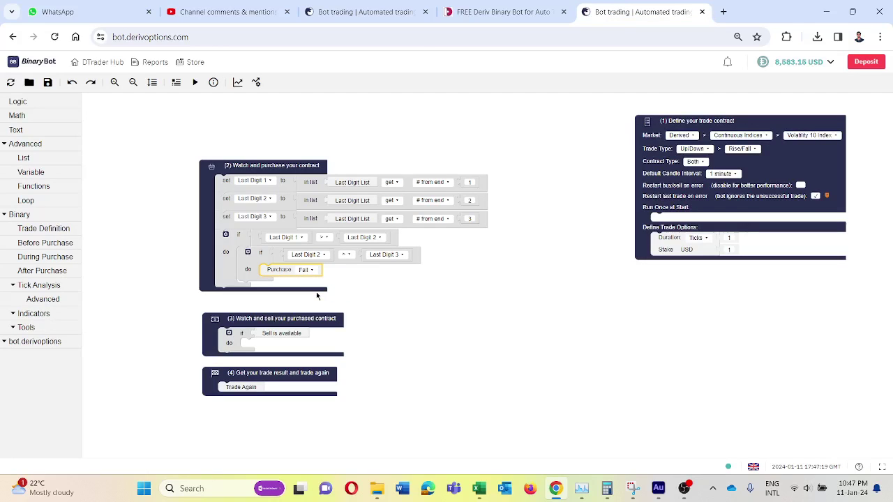
- Duplicate the nested condition block and stack the copy below the original
right_click(225, 249)
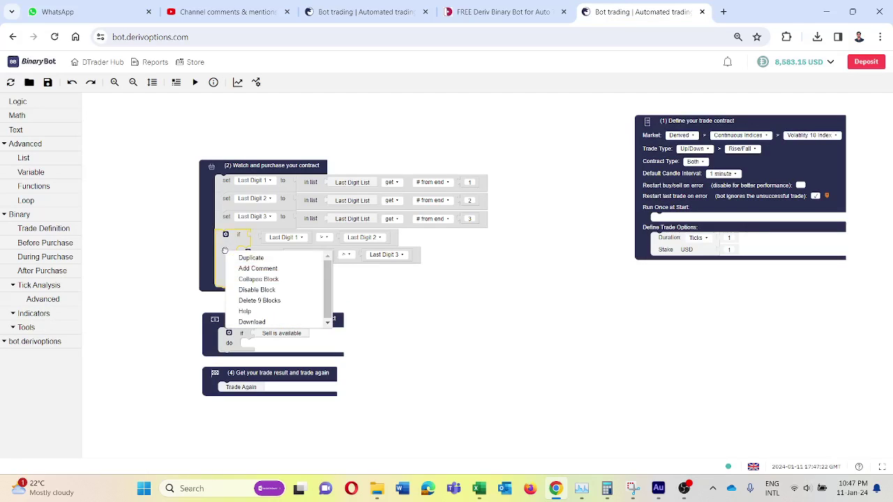
left_click(241, 257)
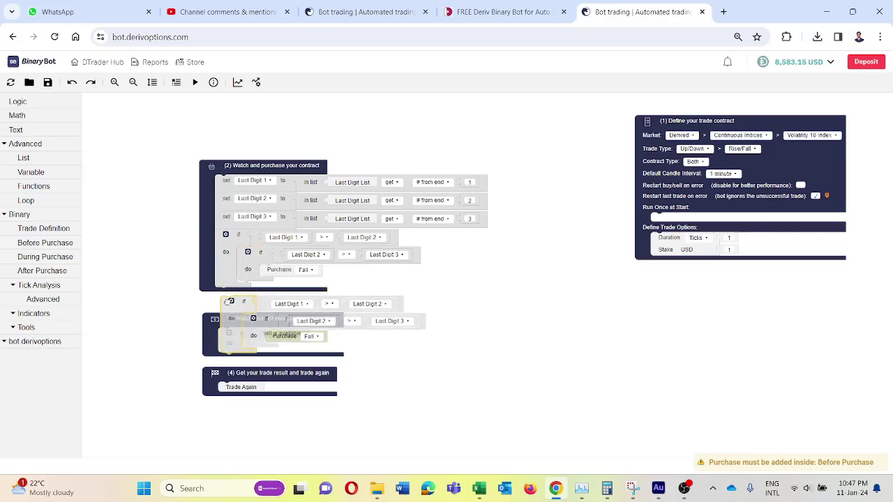
mouse_move(230, 250)
left_mouse_down()
mouse_move(209, 290)
mouse_move(227, 186)
left_mouse_up()
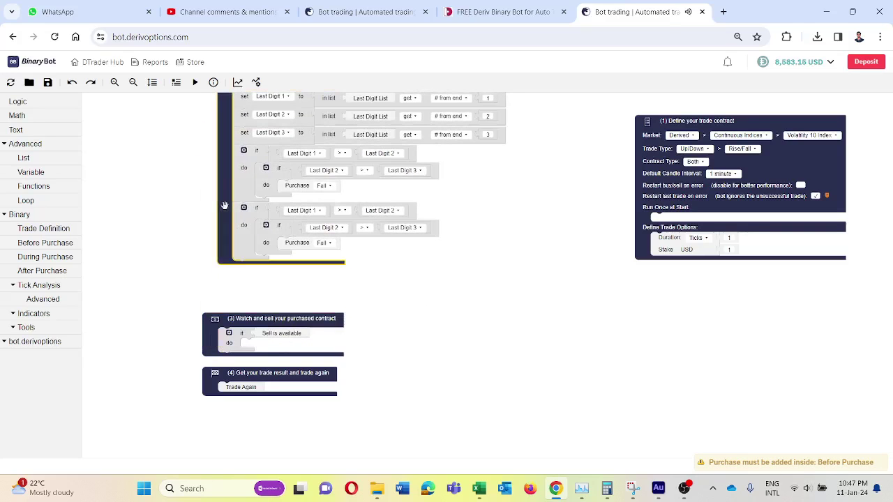
- Change both of the copy's comparisons to less-than and make it purchase Rise
left_click(347, 210)
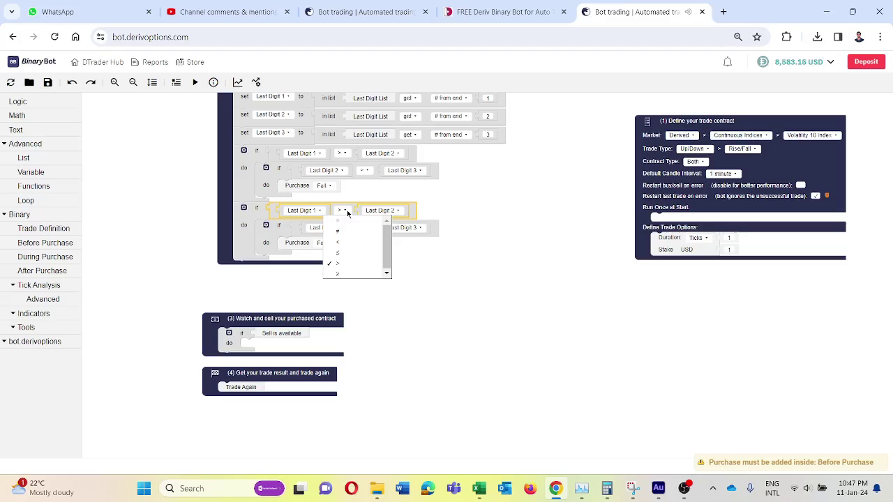
left_click(347, 241)
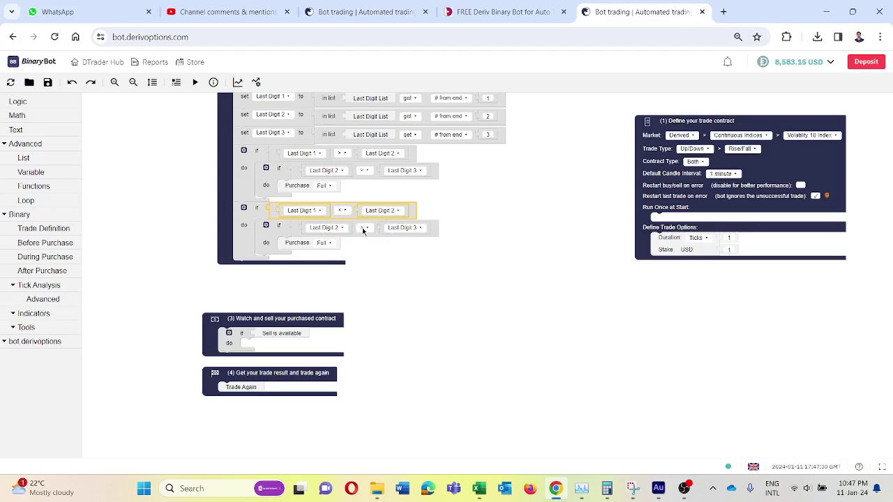
left_click(364, 228)
left_click(365, 260)
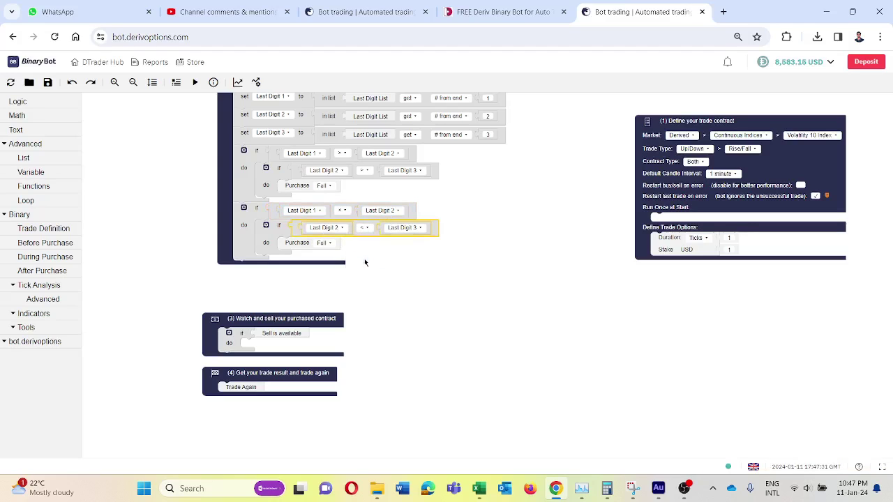
left_click(322, 243)
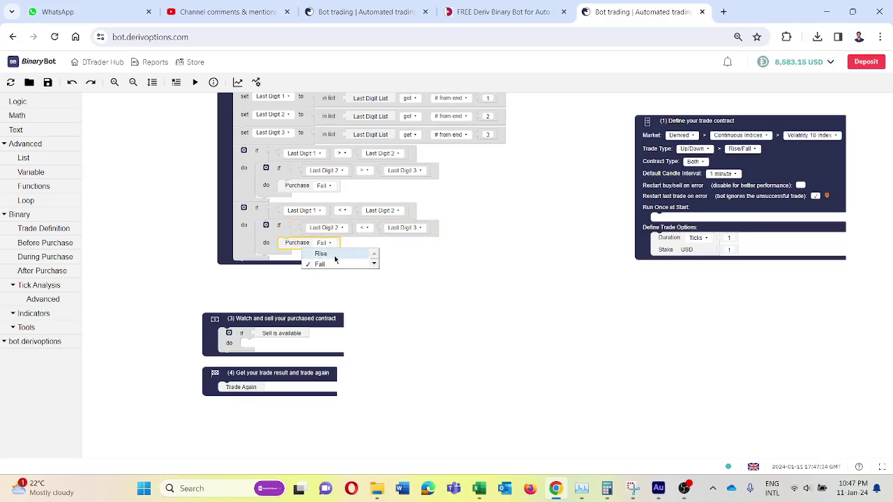
left_click(335, 259)
left_click_drag(507, 195, 452, 287)
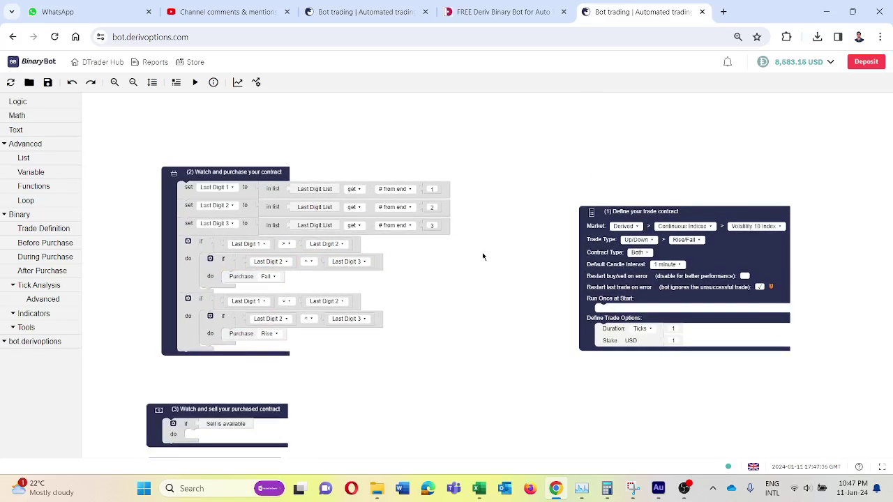
scroll(483, 257, "down", 2)
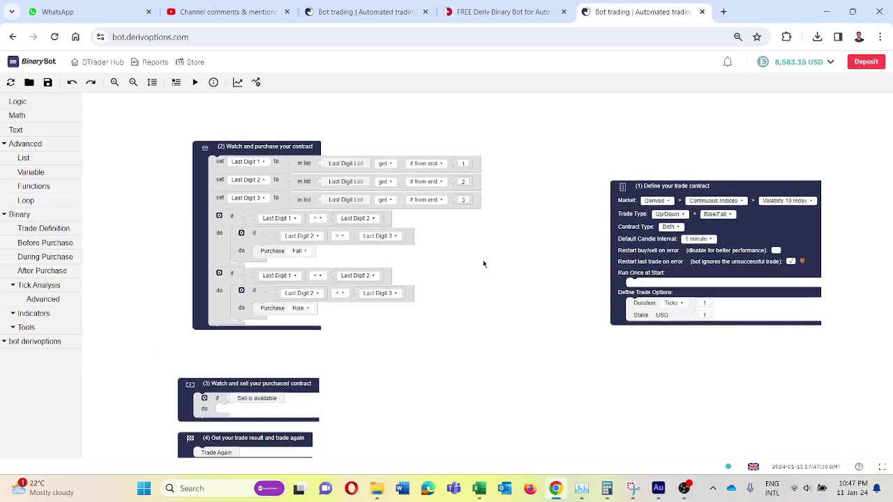
- Briefly run the bot, stop it, and close the run summary
left_click(194, 82)
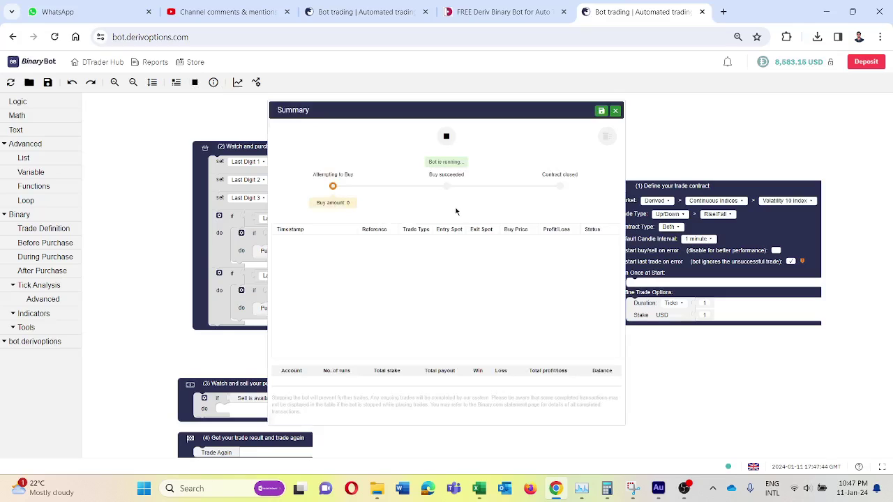
left_click(446, 136)
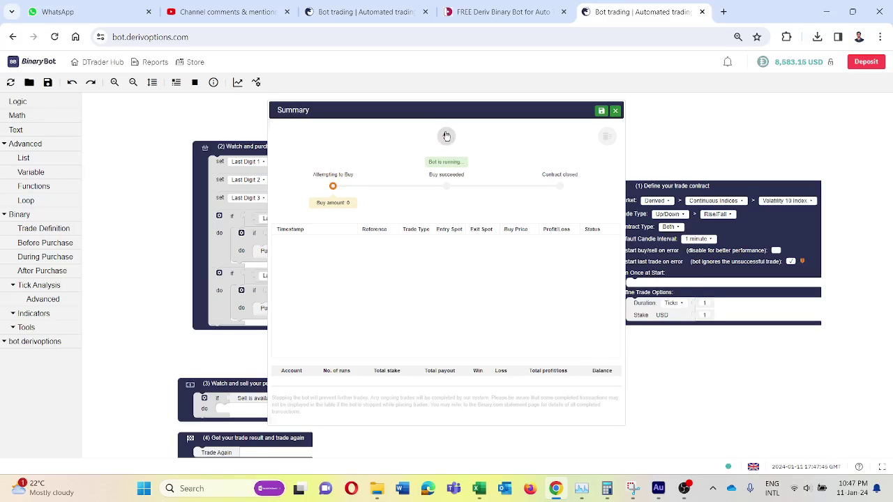
left_click(617, 112)
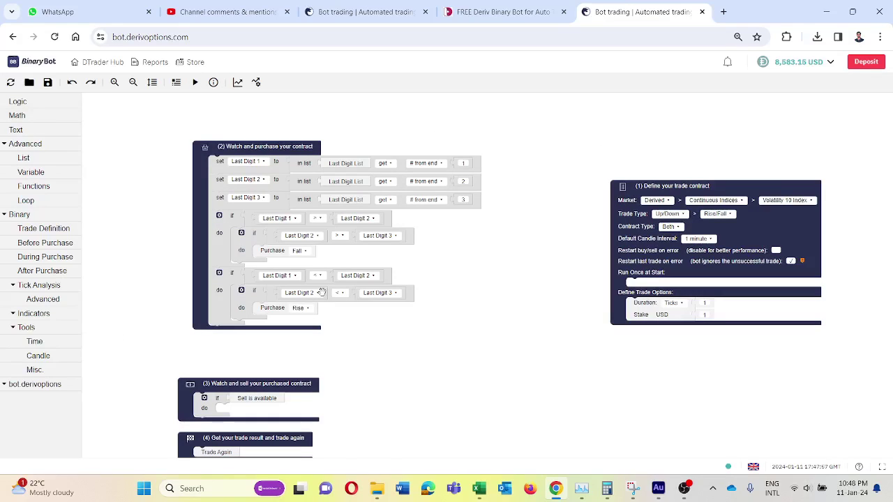
left_click(35, 370)
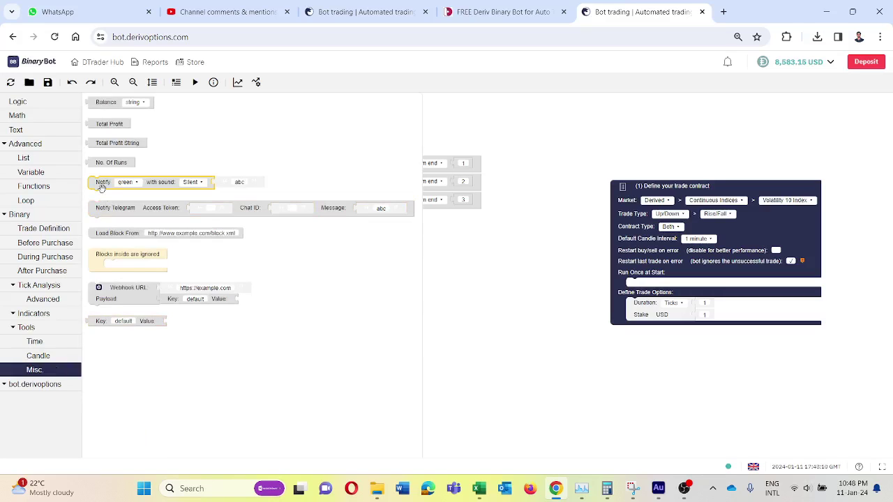
- Add a Notify block holding a create-list block to the strategy
left_click_drag(101, 188, 228, 222)
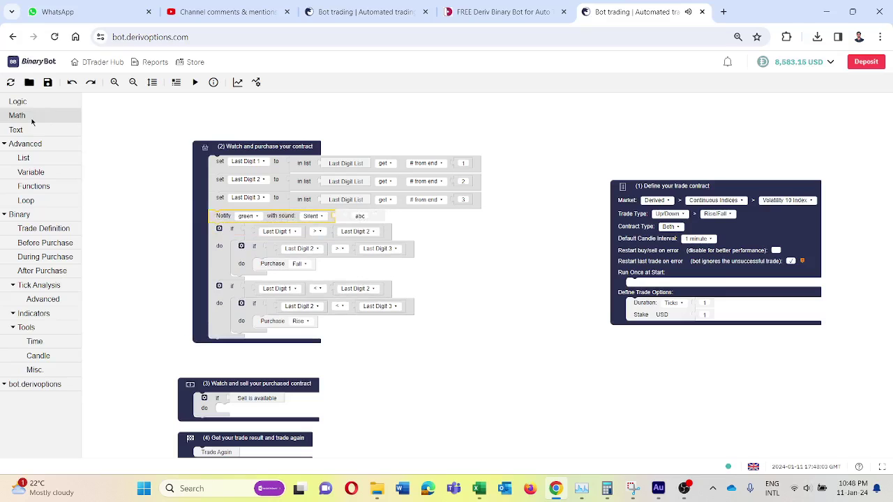
left_click(43, 163)
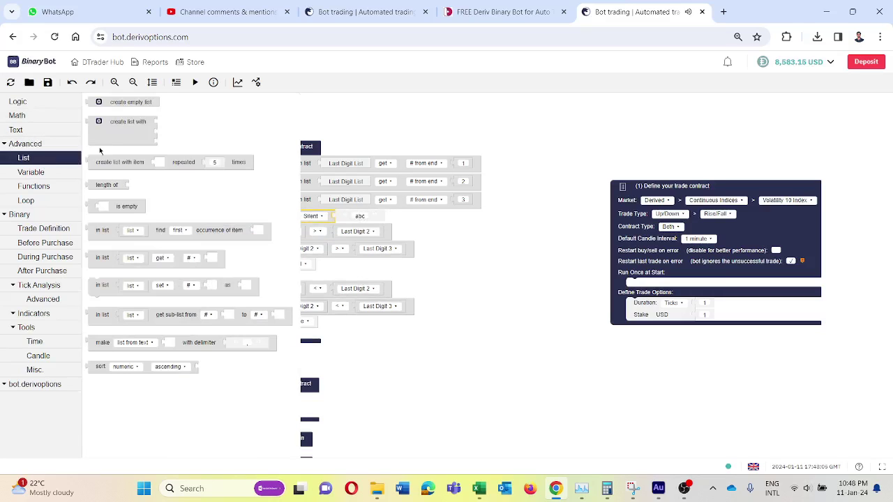
left_click_drag(114, 120, 360, 230)
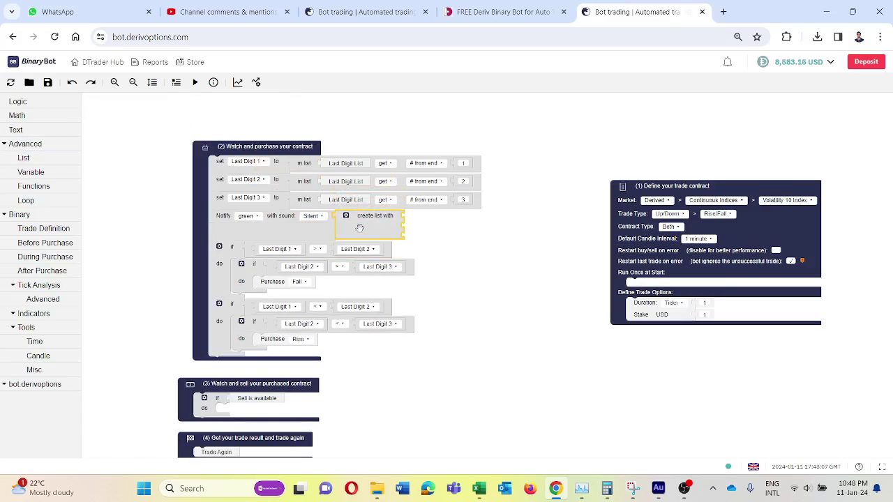
- Fill the notification list with Last Digit 3, Last Digit 2 and Last Digit 1
left_click(46, 172)
left_click(101, 160)
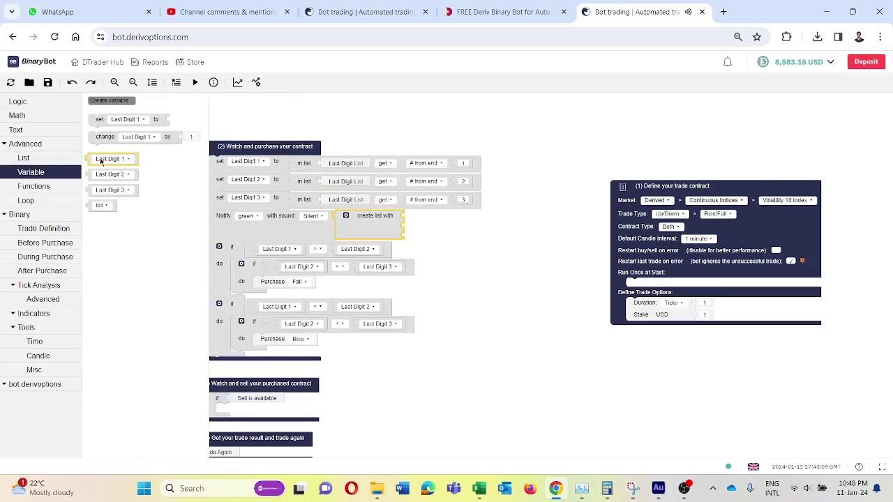
left_click_drag(101, 160, 417, 219)
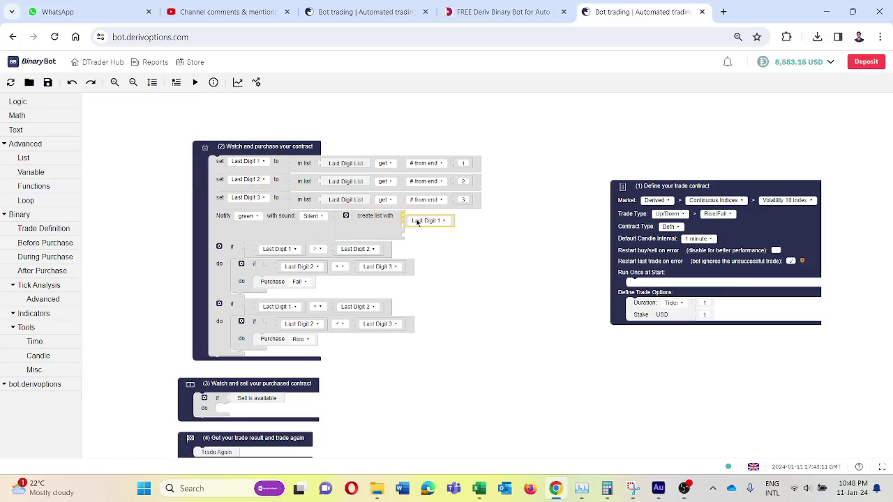
left_click(42, 173)
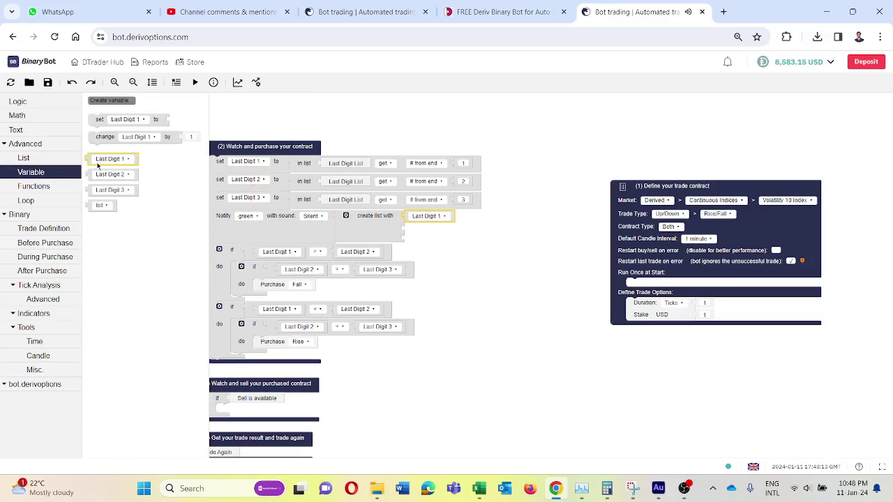
left_click_drag(101, 176, 431, 219)
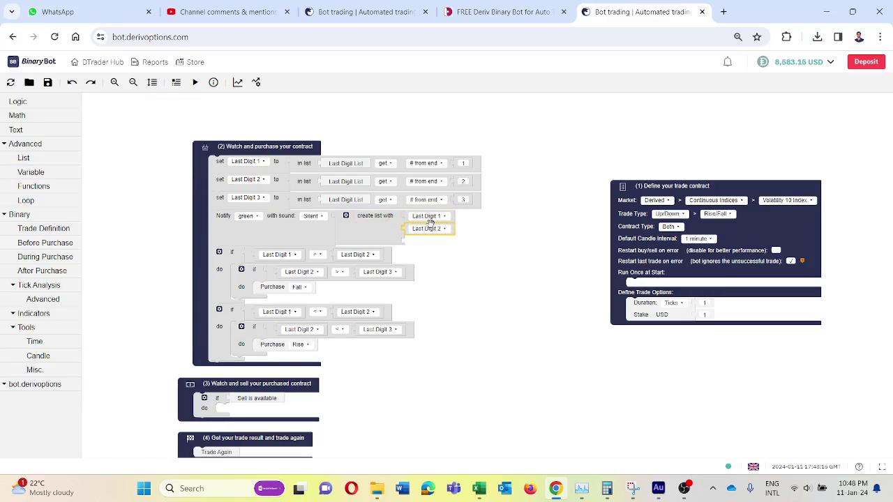
left_click(68, 177)
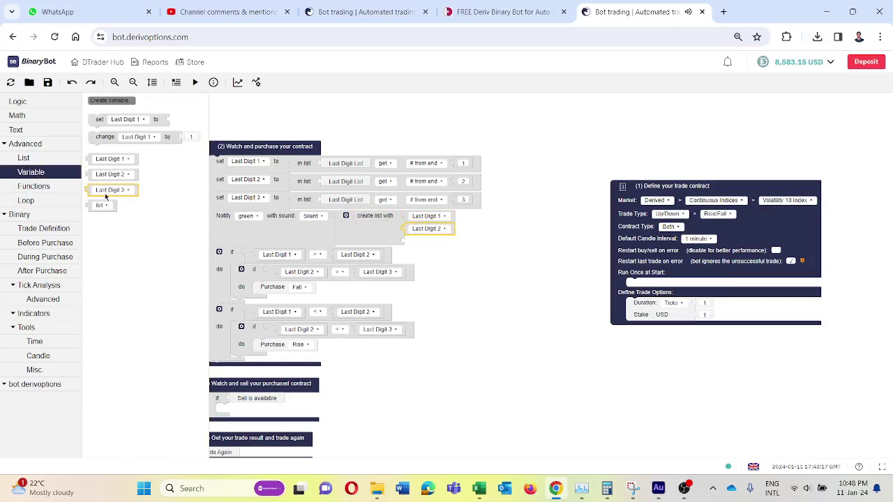
left_click_drag(110, 190, 520, 229)
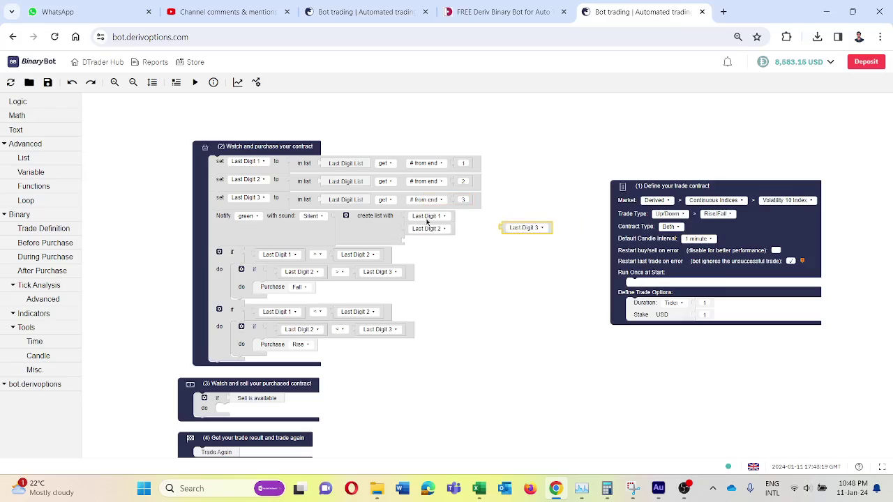
left_click_drag(428, 222, 429, 243)
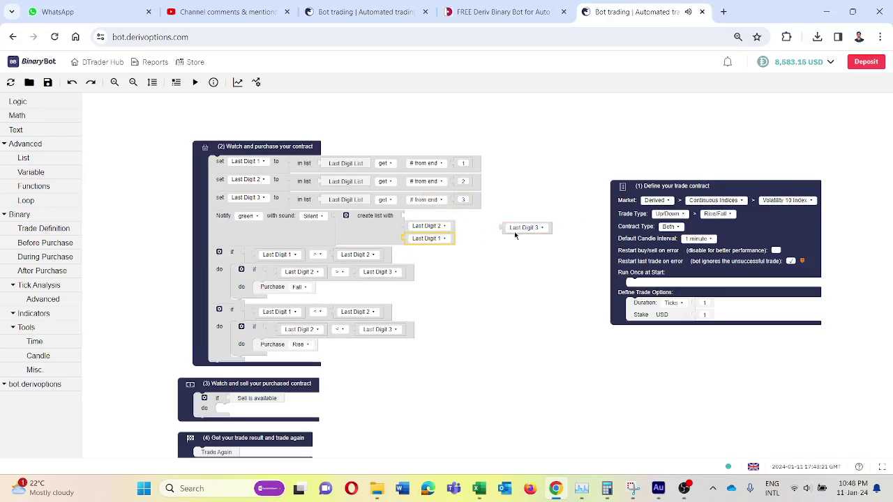
left_click_drag(514, 234, 419, 222)
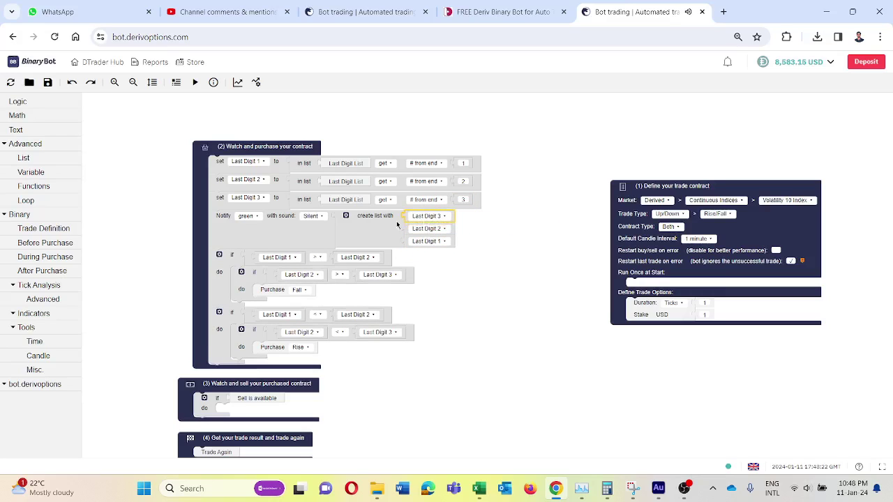
- Run the bot live, review the log of digit-triple notifications, then close the Summary panel
left_click(196, 83)
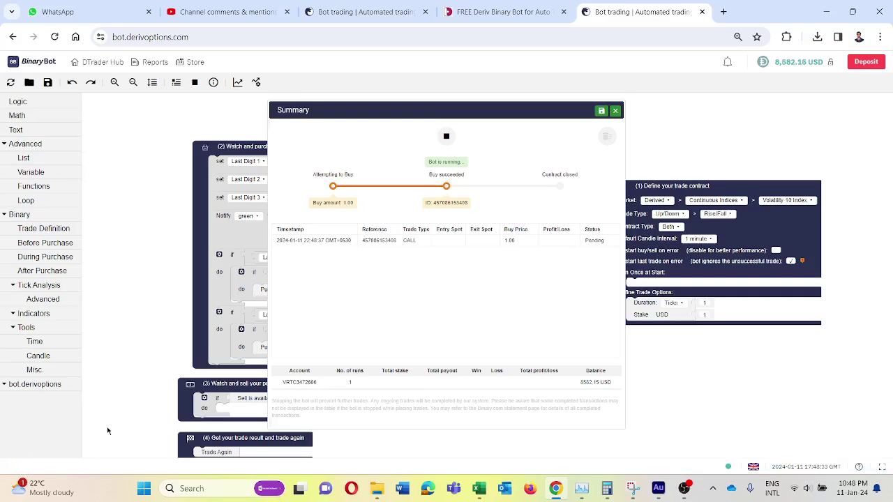
left_click(213, 82)
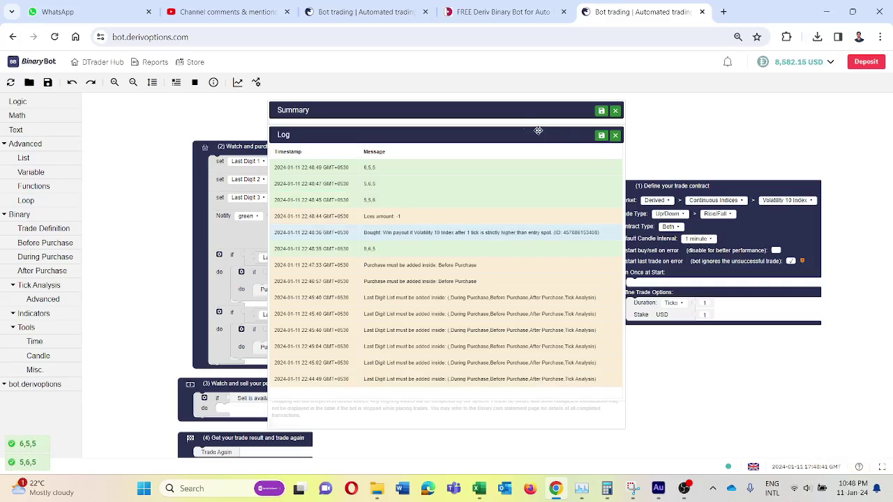
left_click(615, 136)
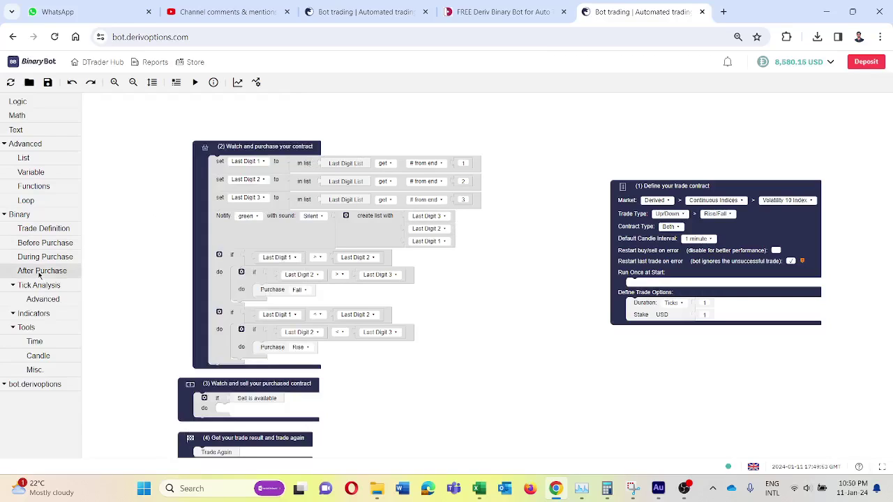
- Look over the Ticks List block under Tick Analysis > Advanced without adding it
left_click(43, 300)
left_click(106, 128)
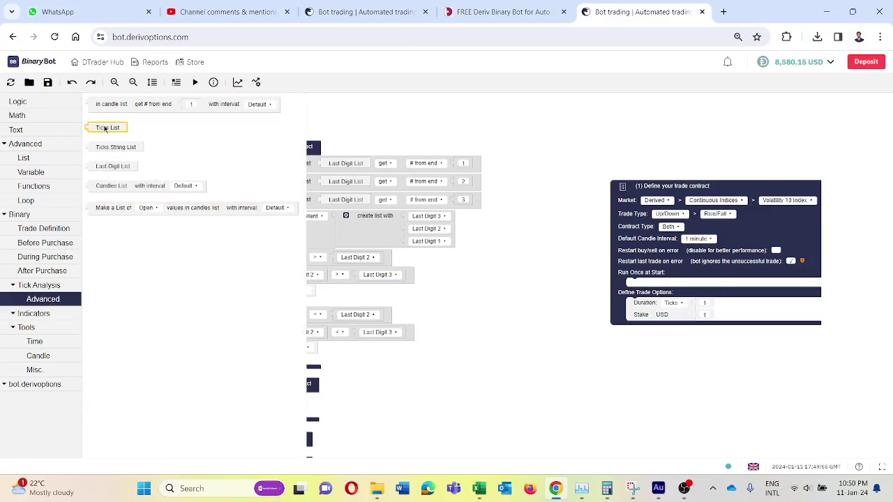
left_click(490, 283)
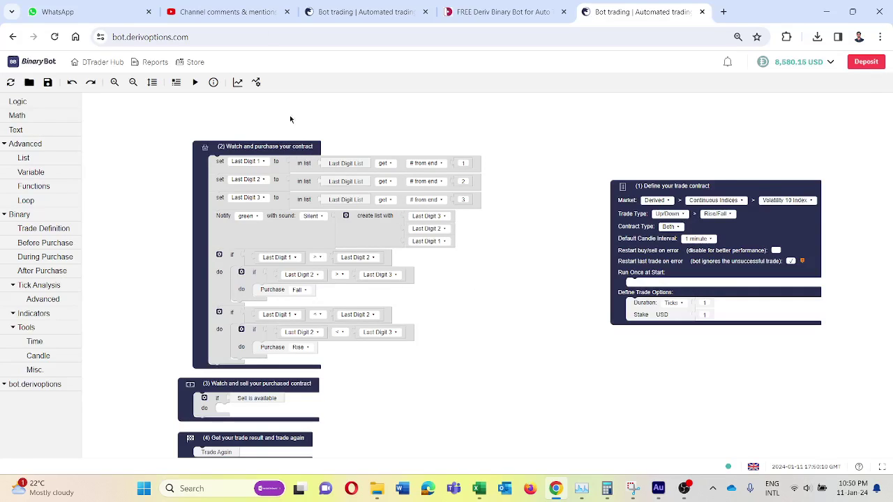
- Recheck the viewer's last-digit strategy comment in YouTube Studio, then return to Binary Bot
left_click(223, 12)
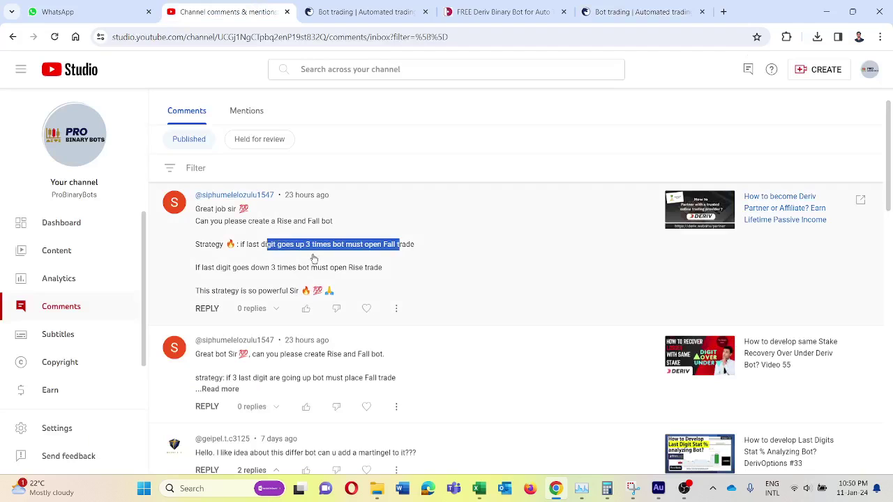
left_click(275, 245)
left_click_drag(275, 245, 256, 247)
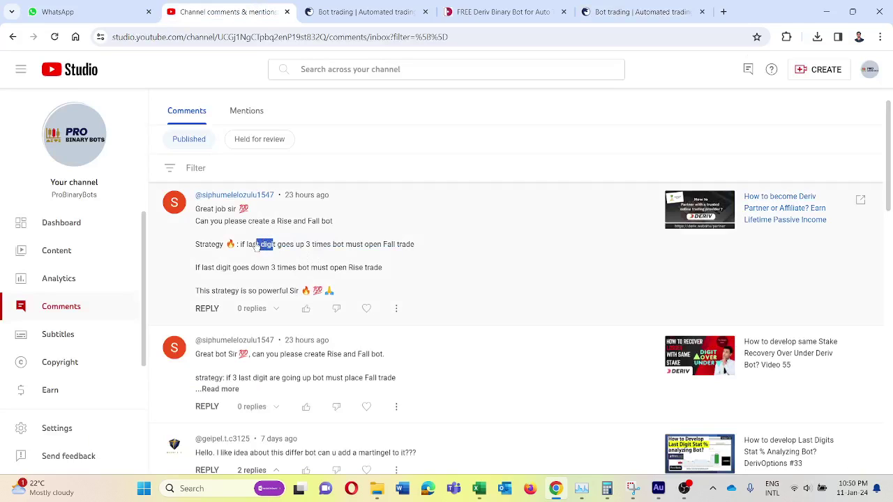
left_click(607, 9)
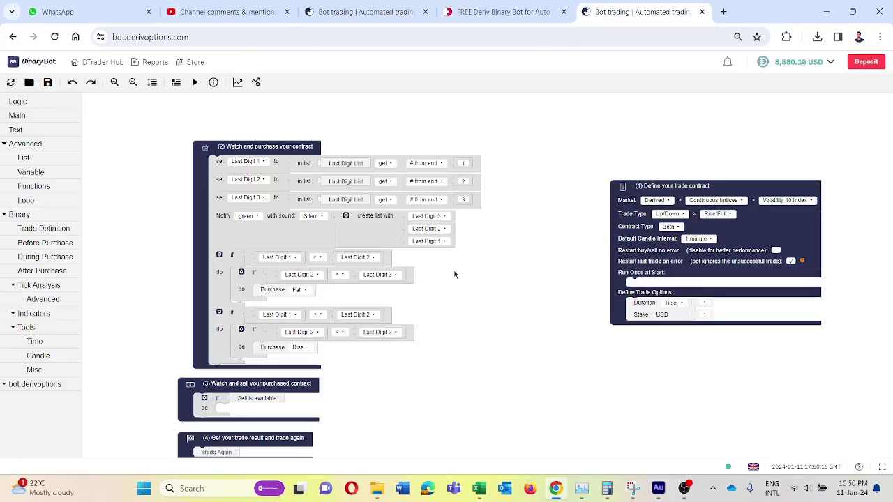
- Run another test trade, stop the bot, and clear the summary history
left_click(195, 82)
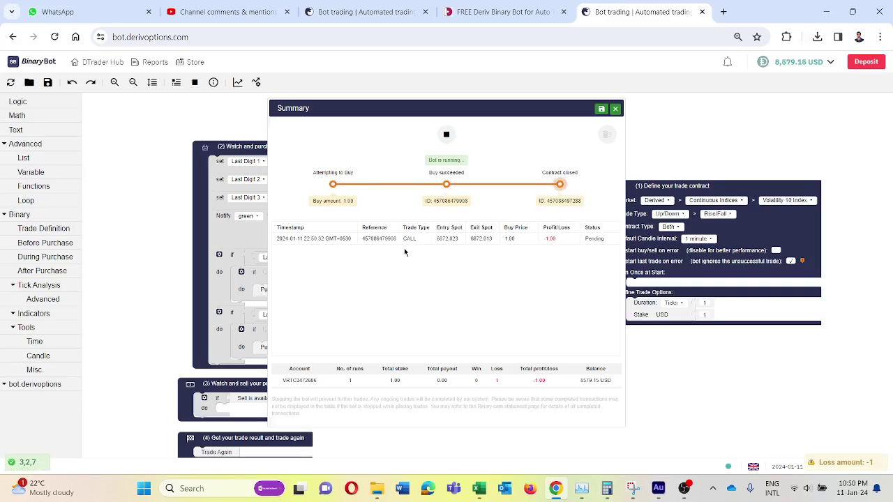
left_click(447, 135)
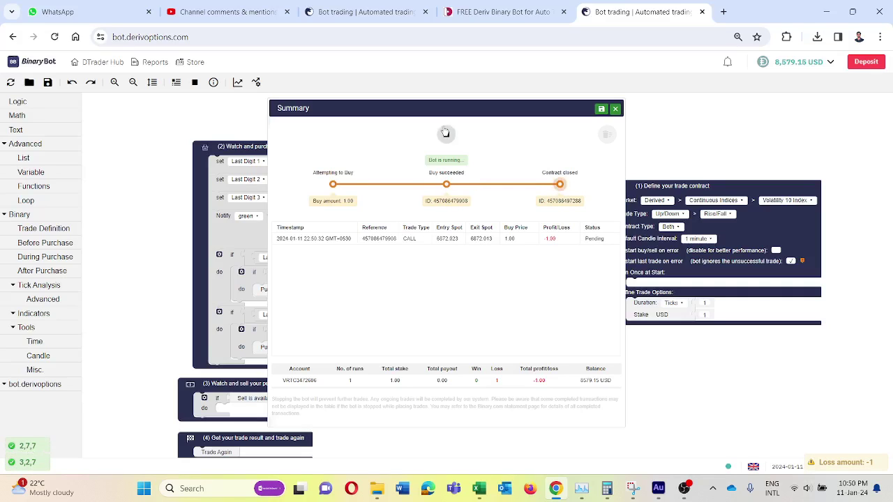
left_click(607, 136)
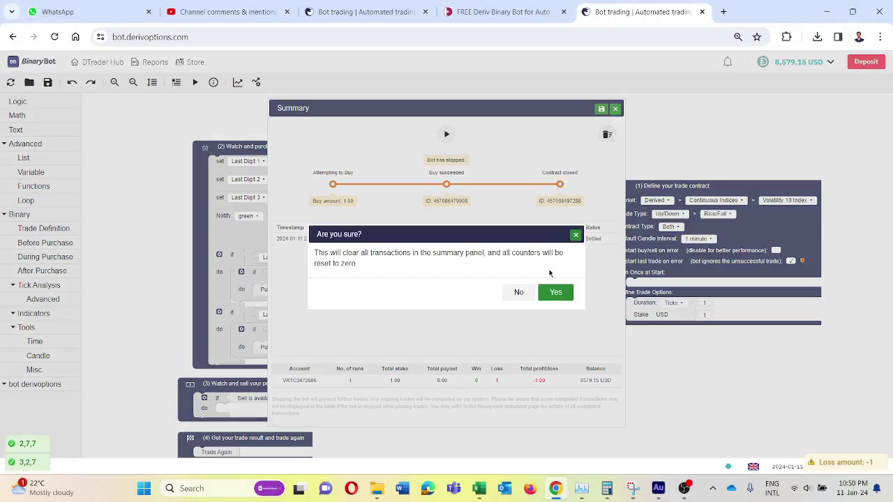
left_click(615, 109)
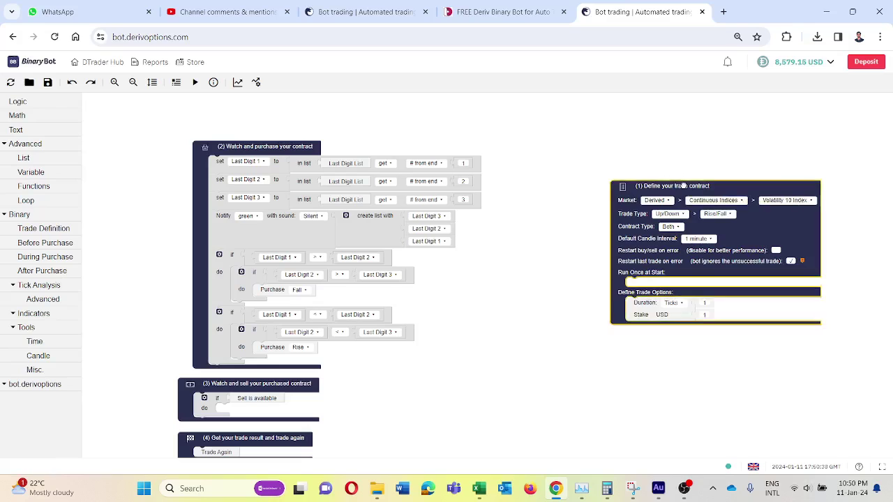
- Change the trade contract duration from 1 to 5 ticks
left_click_drag(683, 185, 615, 158)
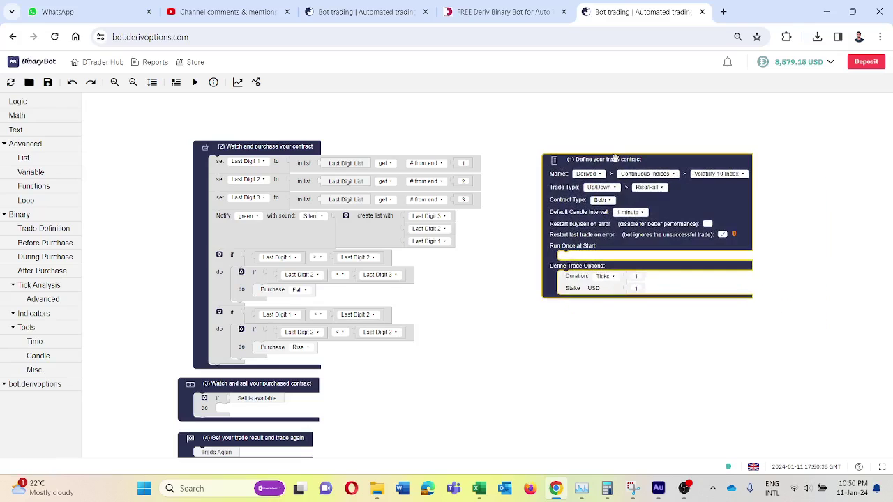
left_click(631, 276)
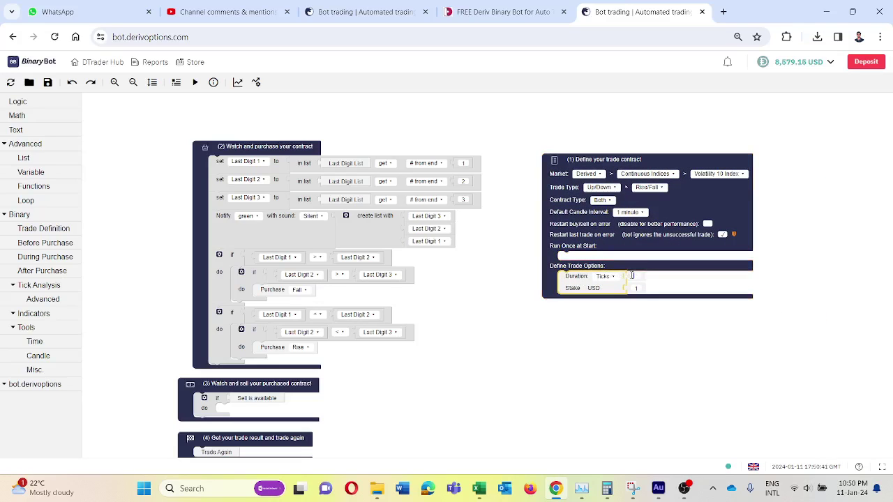
left_click(607, 400)
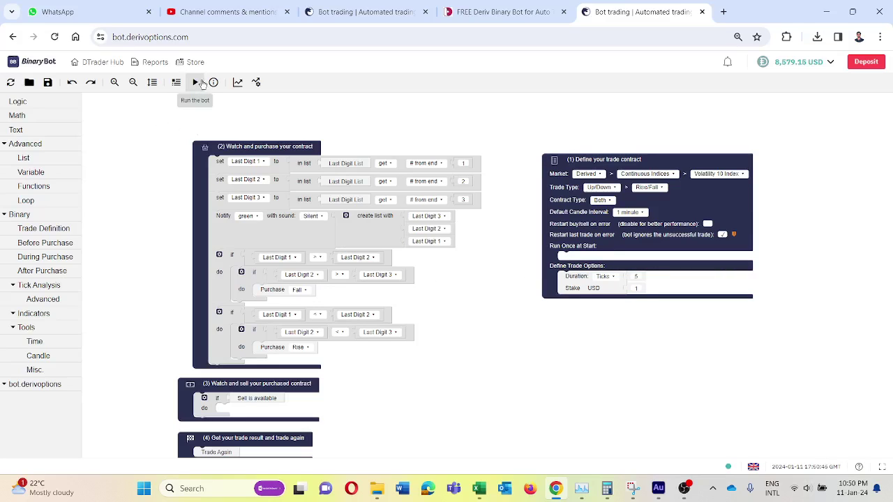
- Run the 5-tick bot until two wins and one loss net 0.70 USD, then stop it
left_click(196, 83)
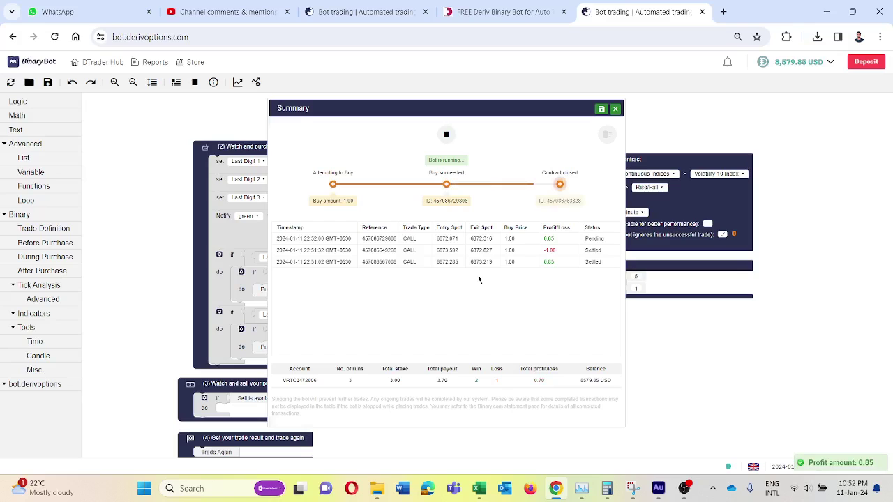
left_click(447, 134)
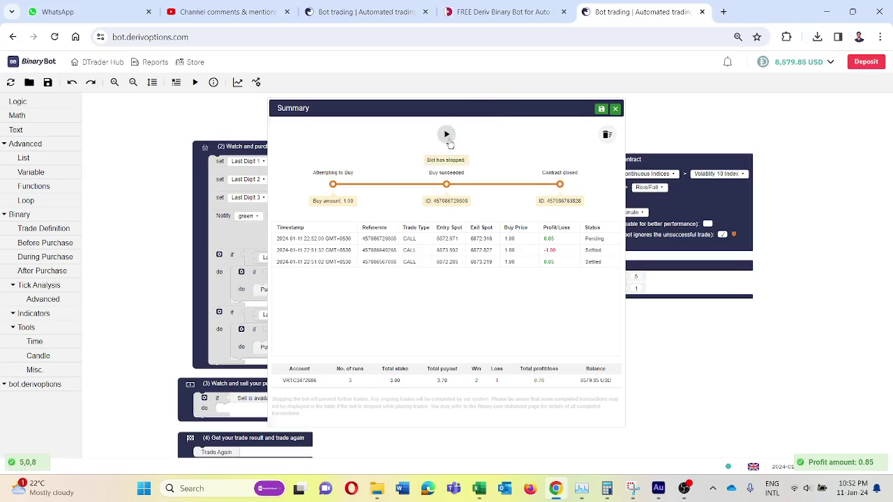
- Add a Ticks List block and delete the Last Digit List from all three Last Digit rows
left_click(616, 109)
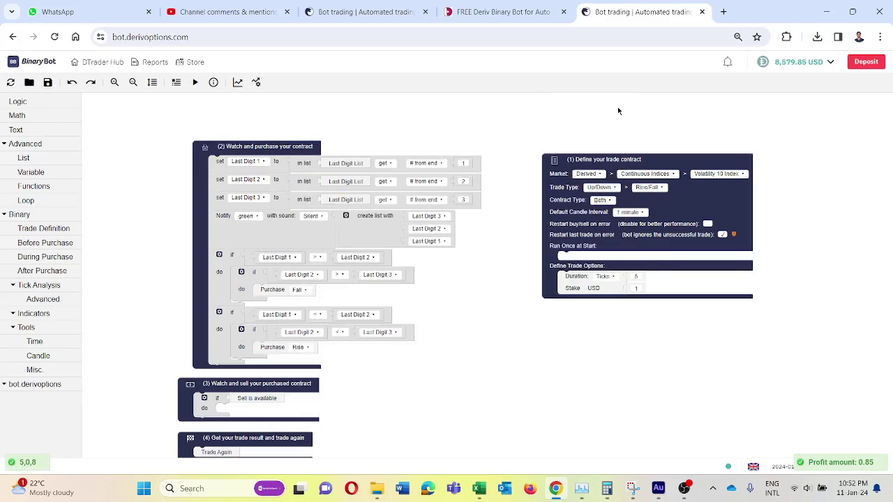
left_click(36, 299)
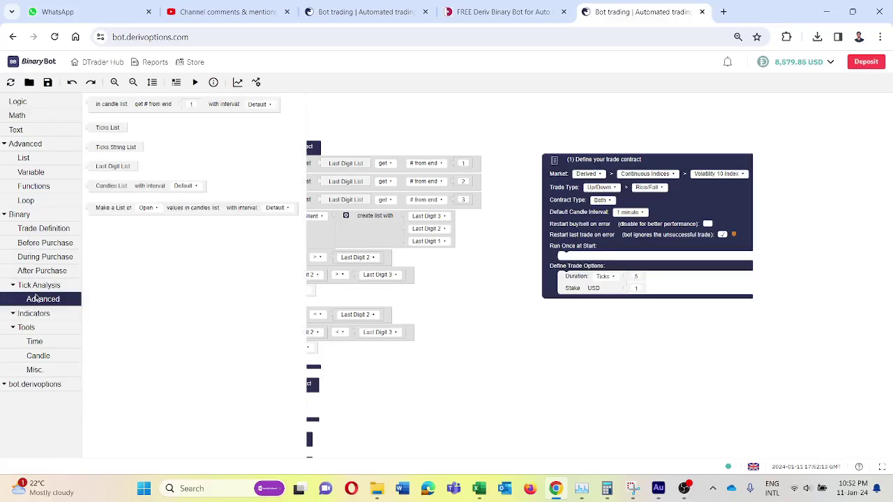
left_click_drag(134, 130, 414, 138)
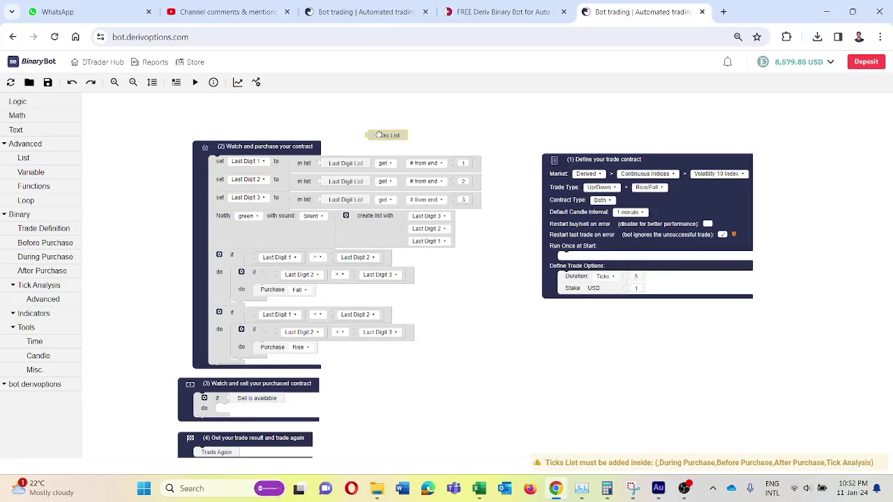
key("Delete")
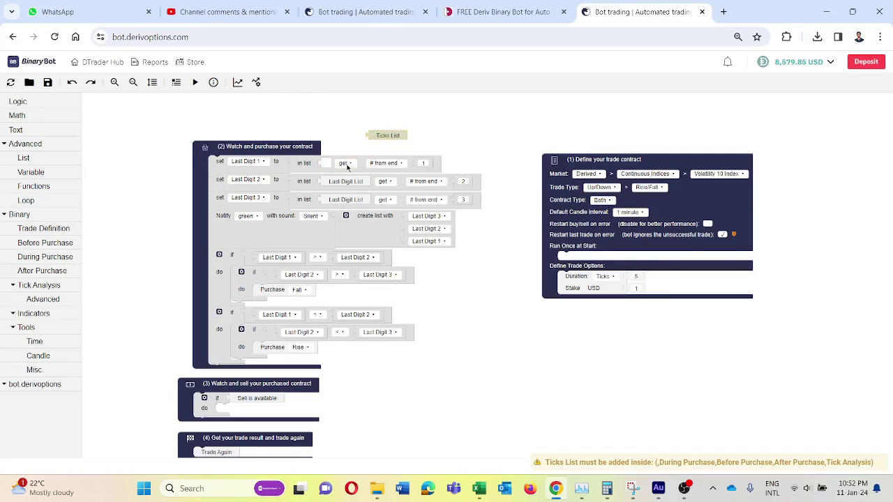
left_click(340, 182)
key("Delete")
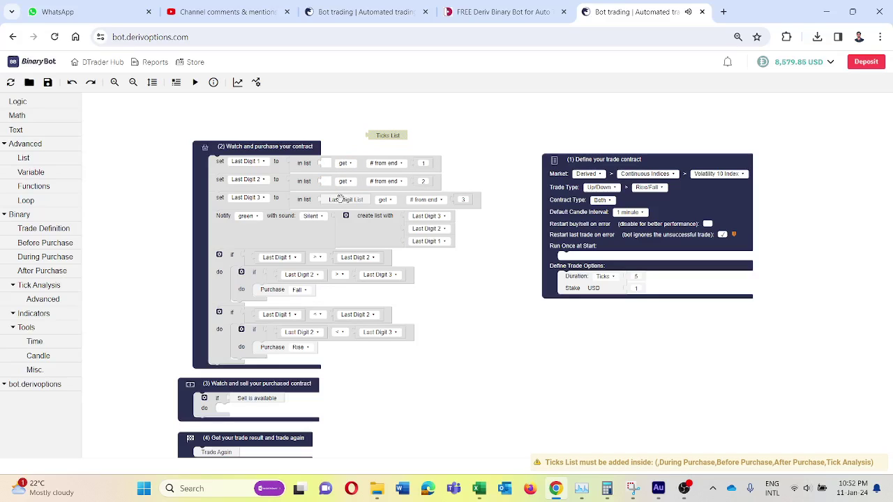
left_click(340, 200)
key("Delete")
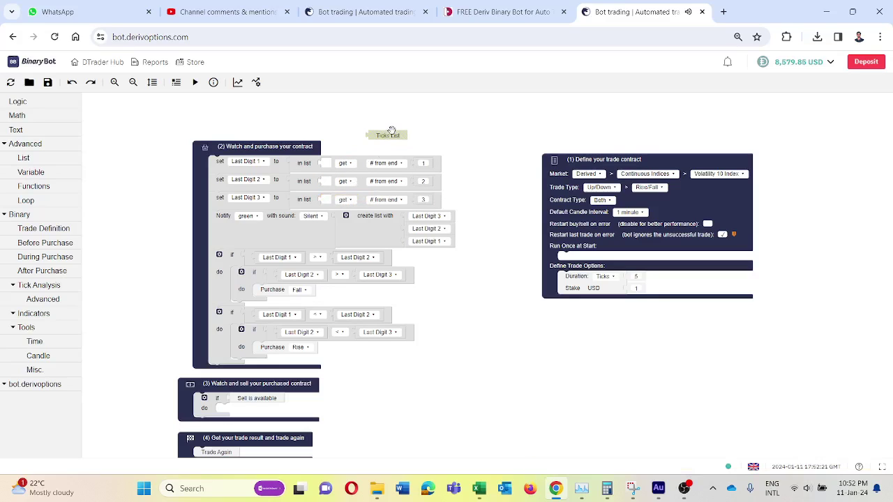
- Duplicate Ticks List twice and plug one copy into each of Last Digit 1, 2 and 3
right_click(394, 135)
left_click(415, 137)
right_click(407, 148)
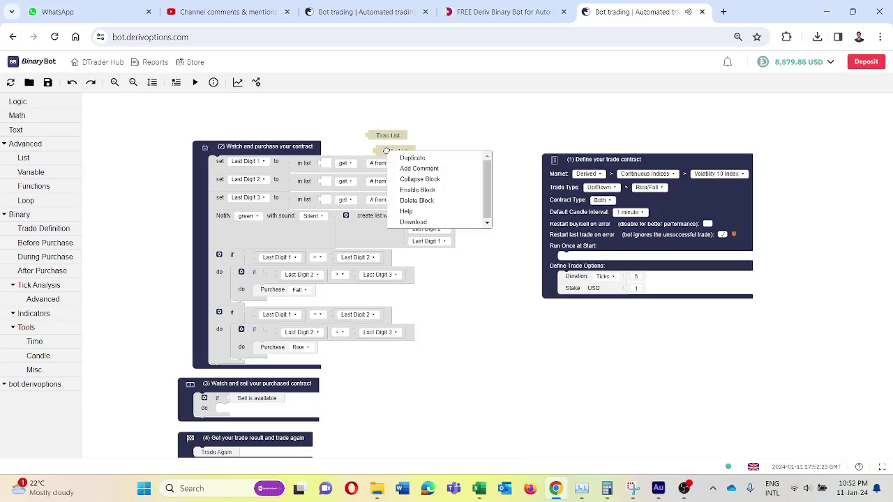
left_click(411, 156)
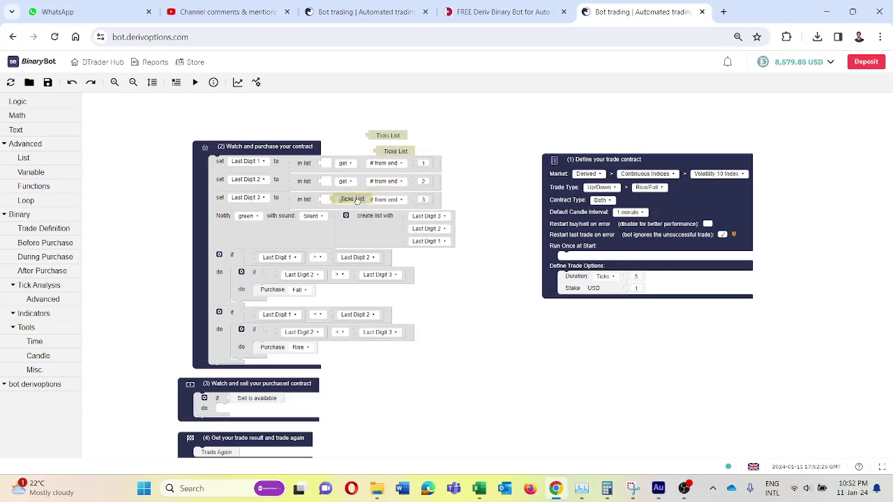
left_click_drag(408, 166, 340, 200)
left_click_drag(403, 151, 355, 182)
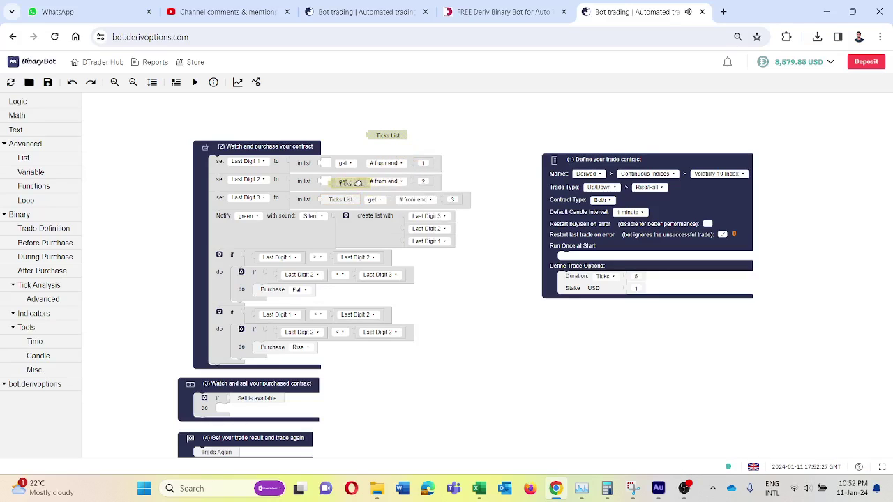
left_click_drag(387, 135, 347, 161)
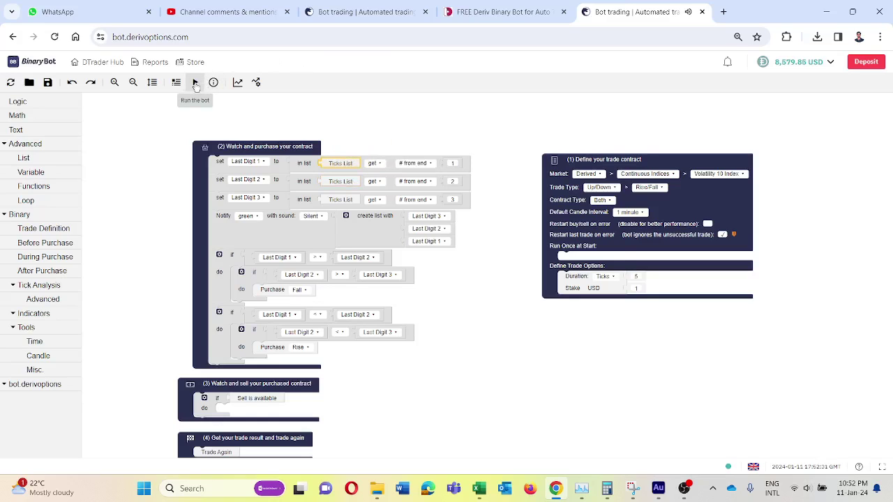
- Test the Ticks List strategy live, review the log, and stop at five runs totalling -1.30 USD
left_click(195, 82)
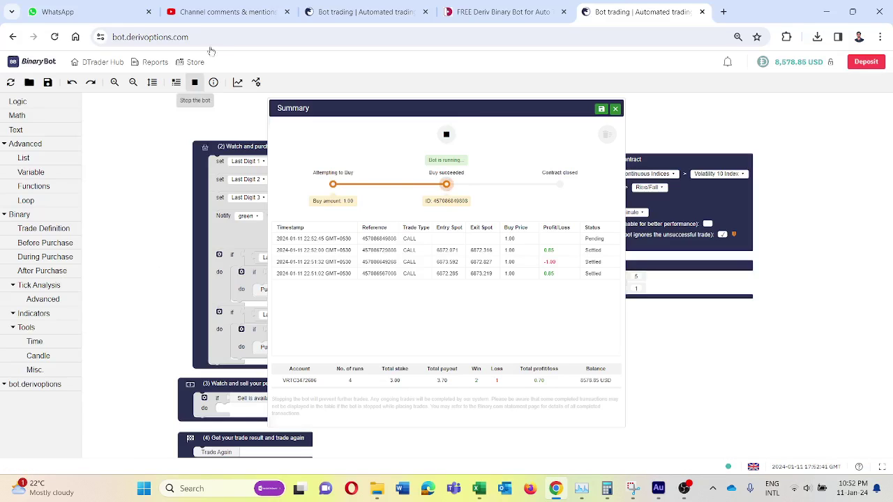
left_click(214, 83)
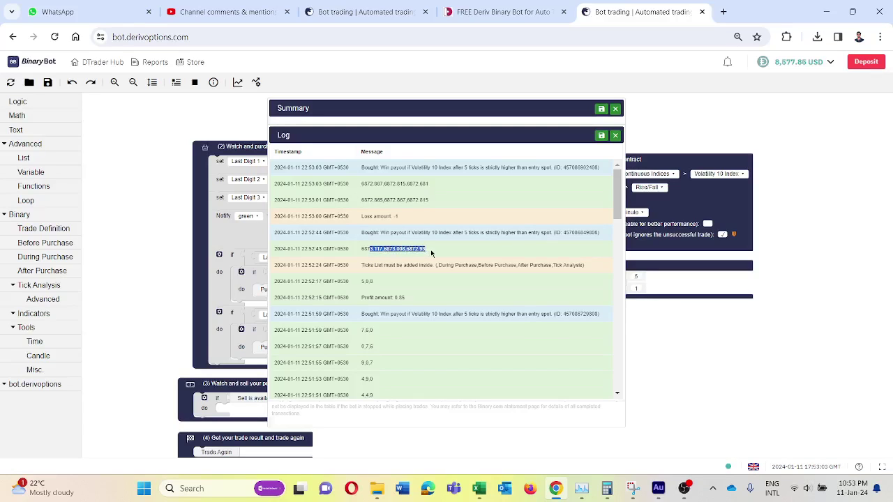
left_click(615, 134)
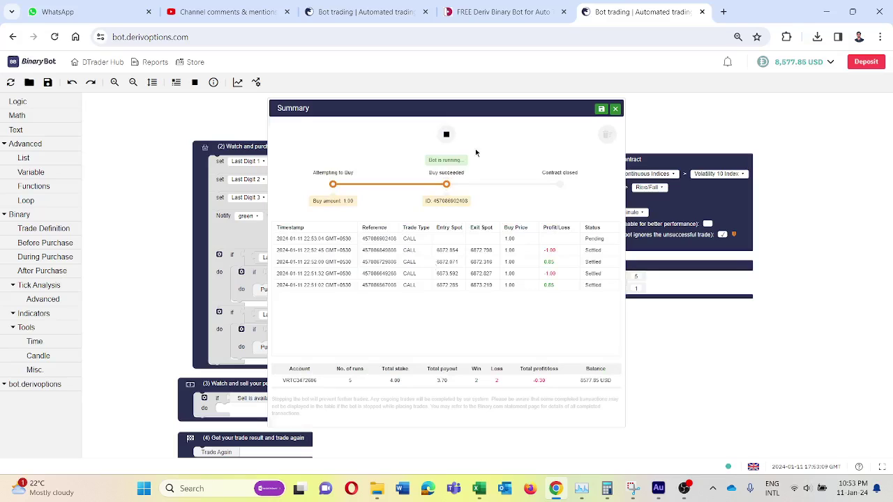
left_click(447, 134)
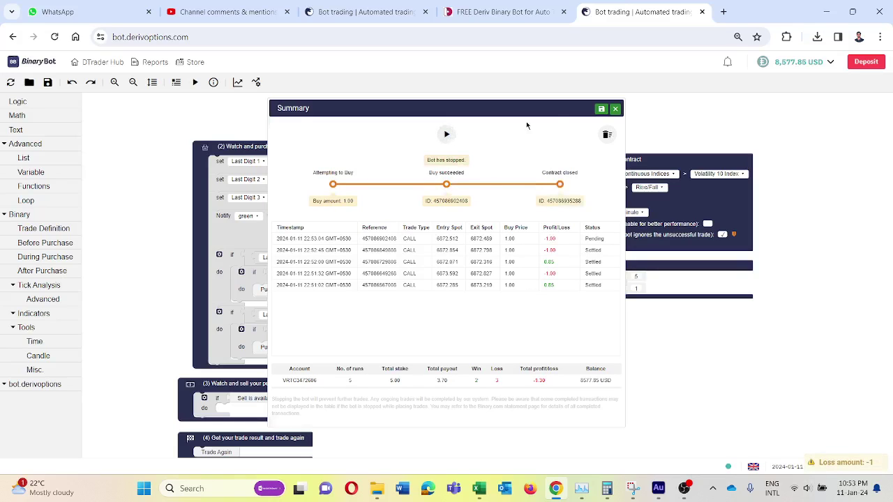
left_click(615, 109)
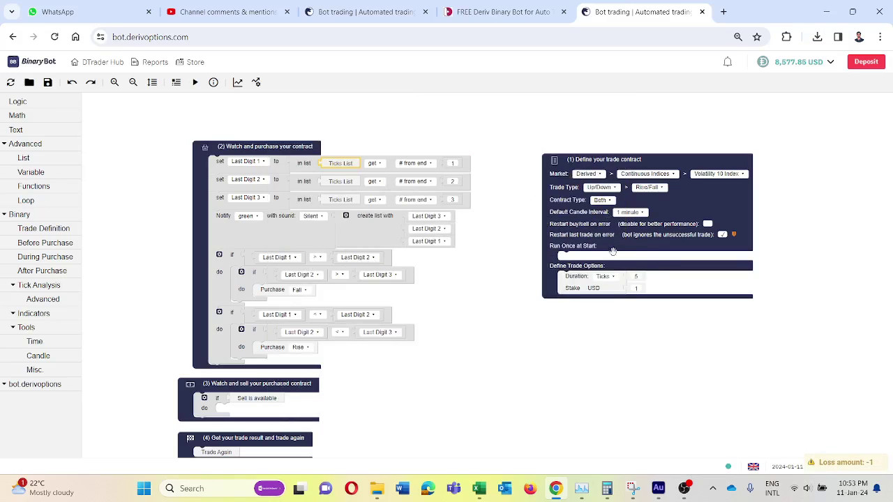
- Set trade duration back to 1 tick and briefly run the bot
left_click(628, 277)
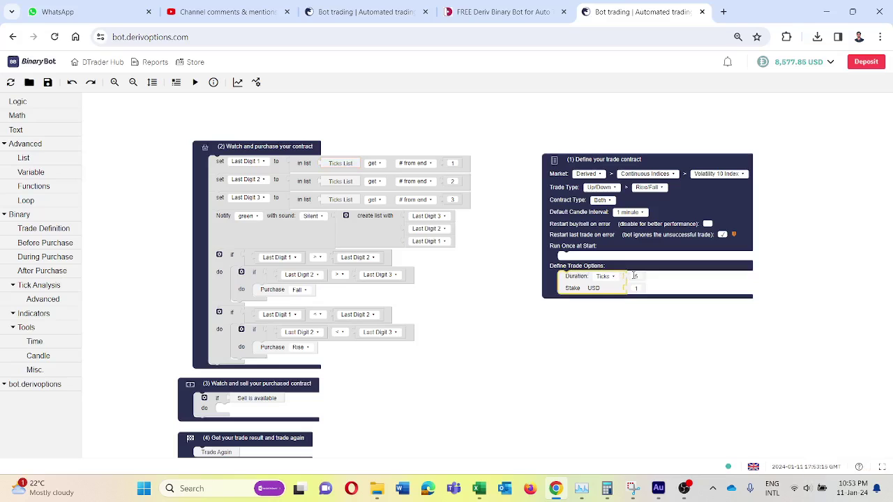
left_click(436, 308)
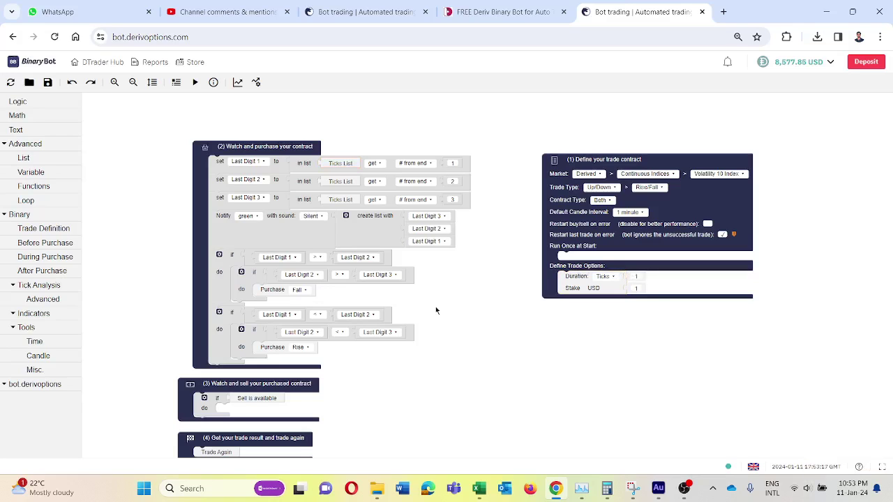
left_click(195, 83)
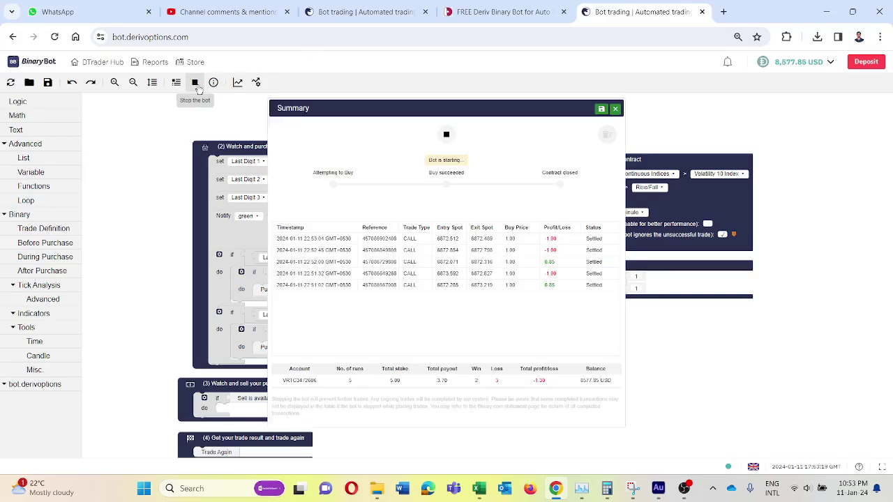
left_click(446, 134)
- Reset the summary, then rerun until two winning trades total +1.70 USD
left_click(606, 135)
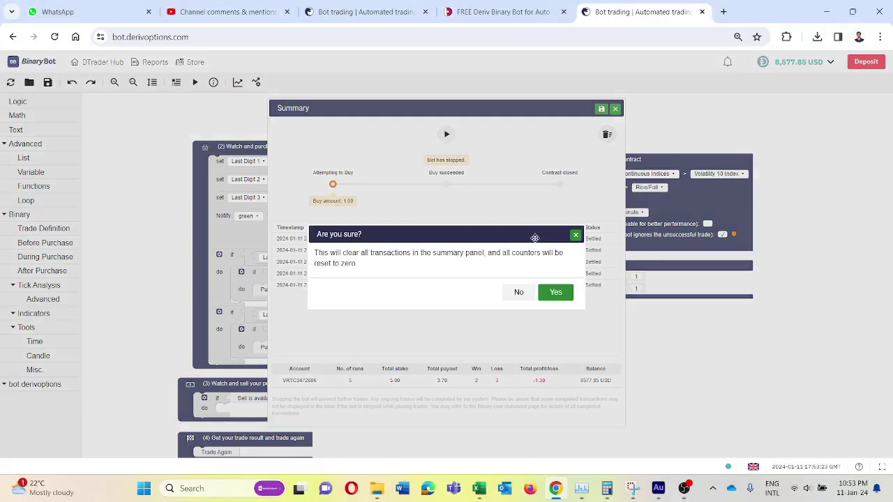
left_click(564, 291)
left_click(447, 134)
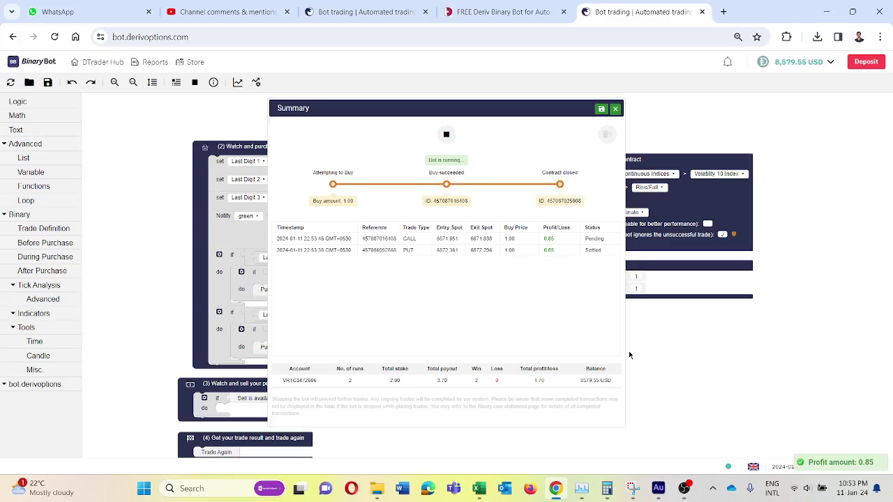
left_click(446, 134)
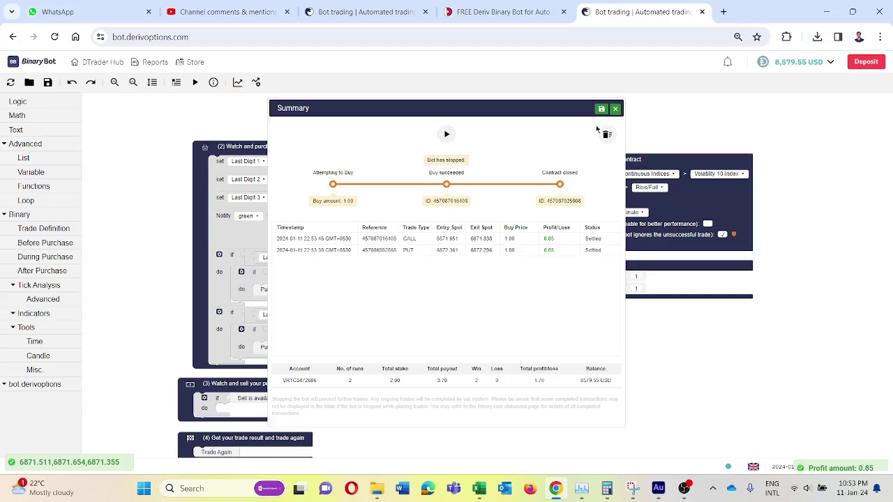
left_click(615, 109)
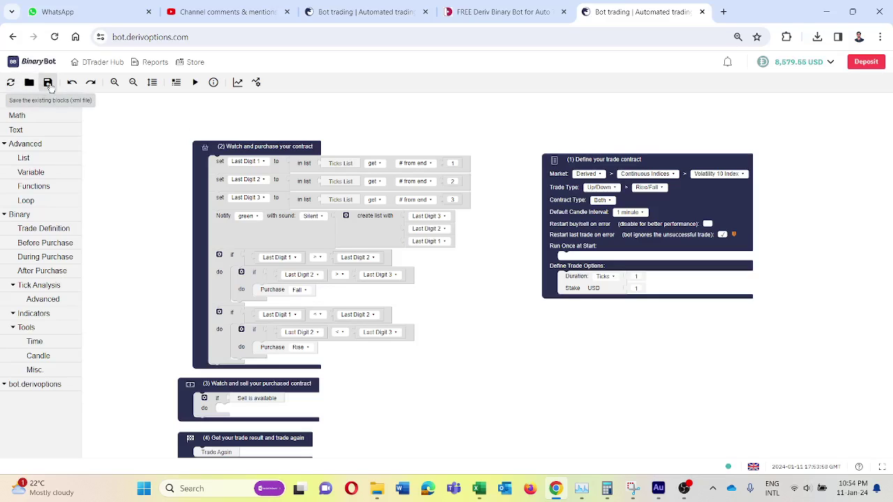
- Save the blocks to the computer as 'LastDigit Analysing Rise Fall Bot'
left_click(49, 84)
left_click(388, 216)
triple_click(388, 216)
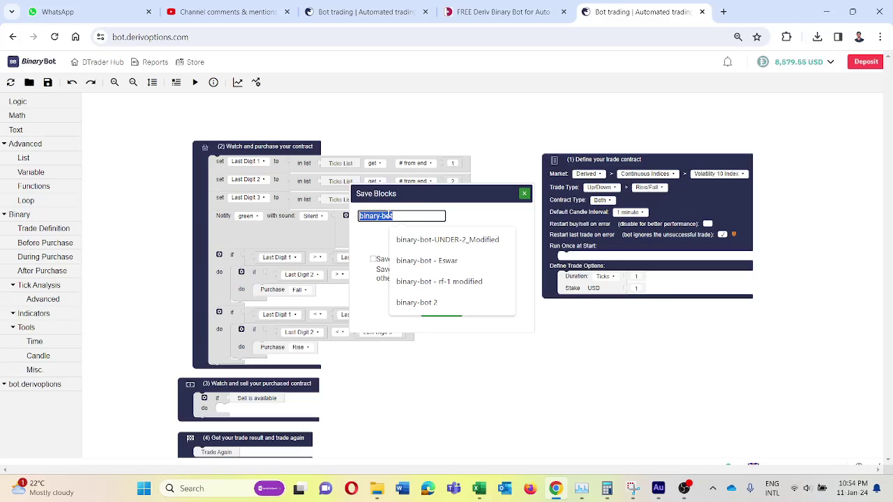
type("Last")
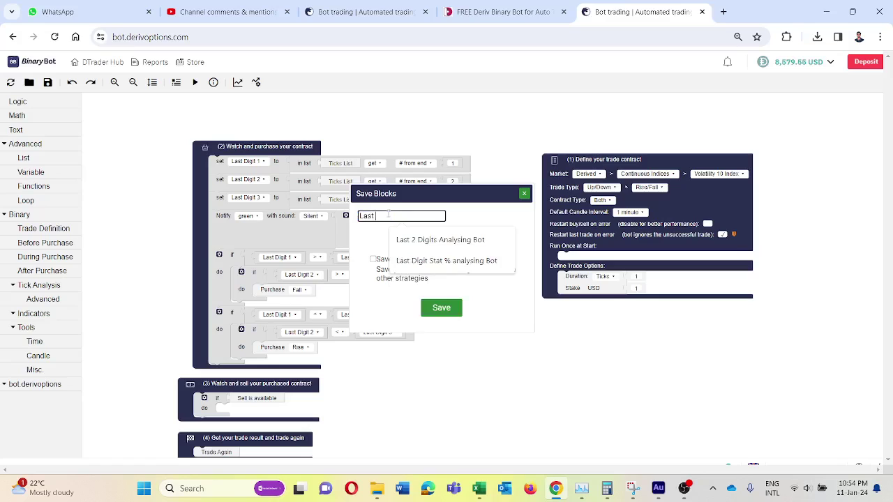
type("Dig")
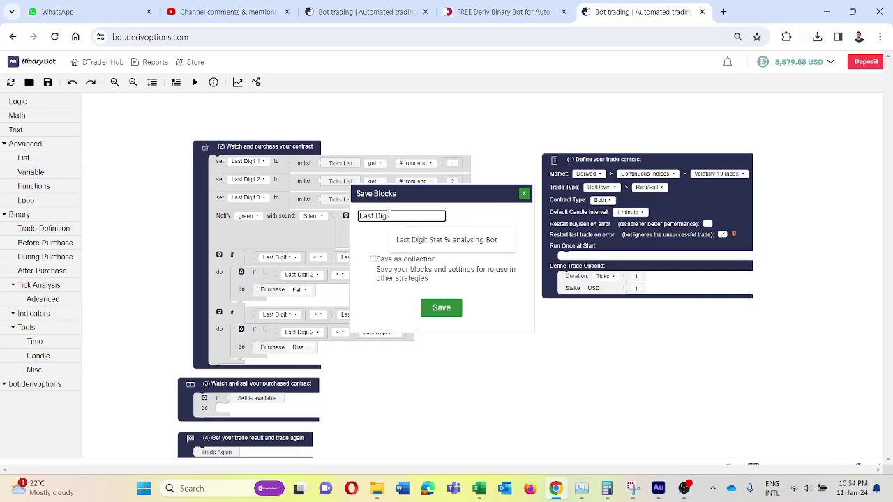
type("it Analysing")
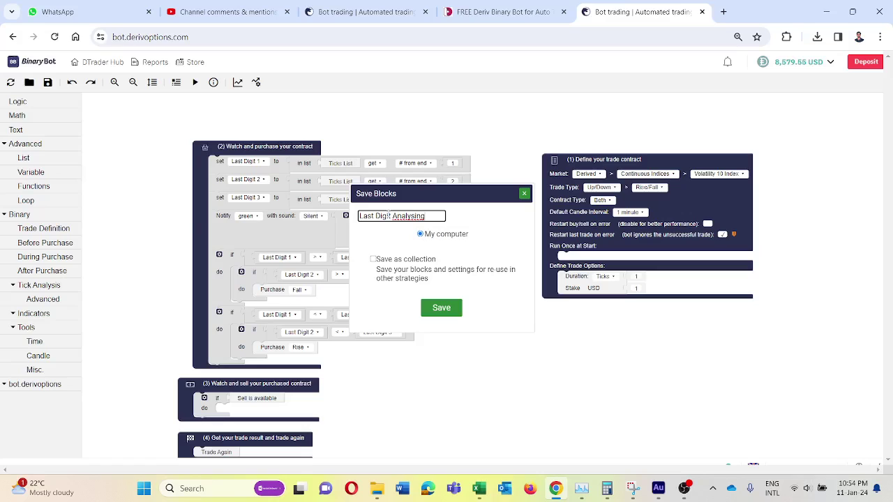
type(" Rise Fall Bot")
key("Return")
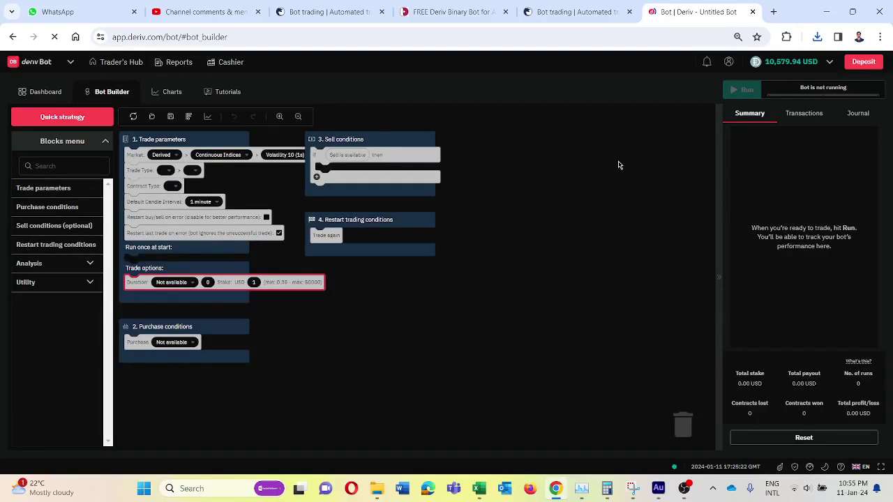
- Check Chrome's download history for the saved bot XML file
left_click(817, 37)
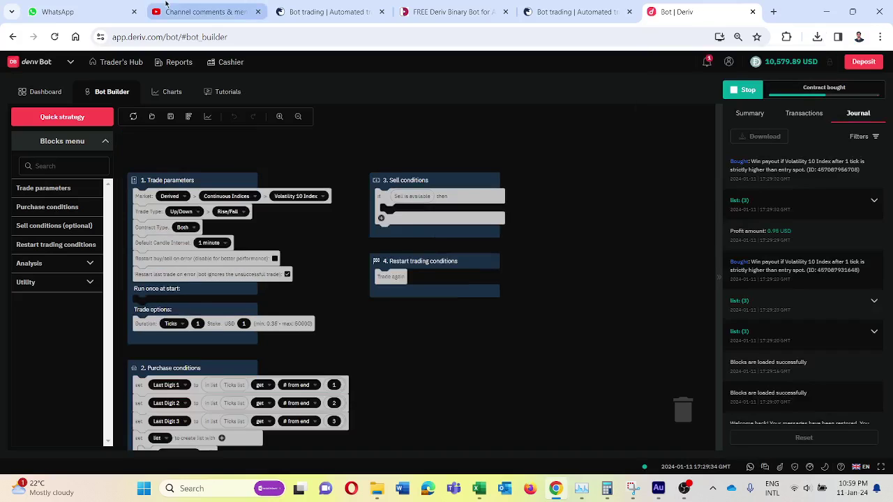
- Read the viewer's comment requesting a Differs bot when a last digit repeats
left_click(166, 4)
scroll(432, 225, "down", 5)
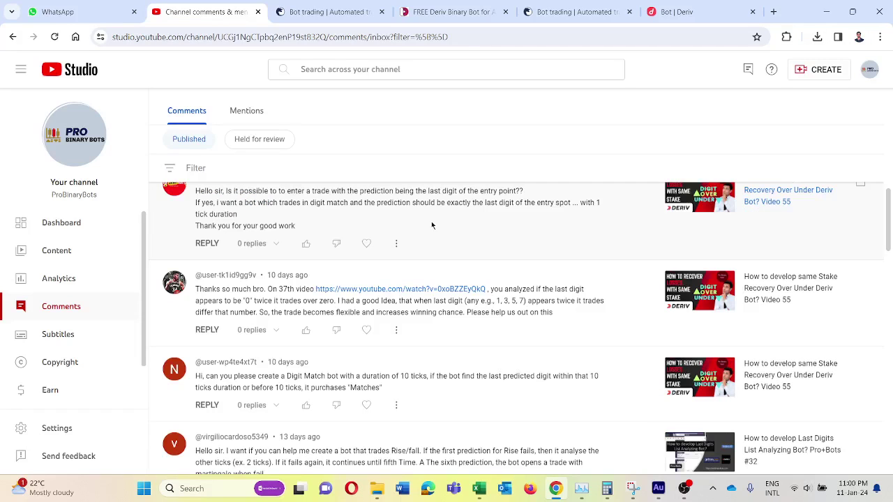
scroll(434, 251, "up", 1)
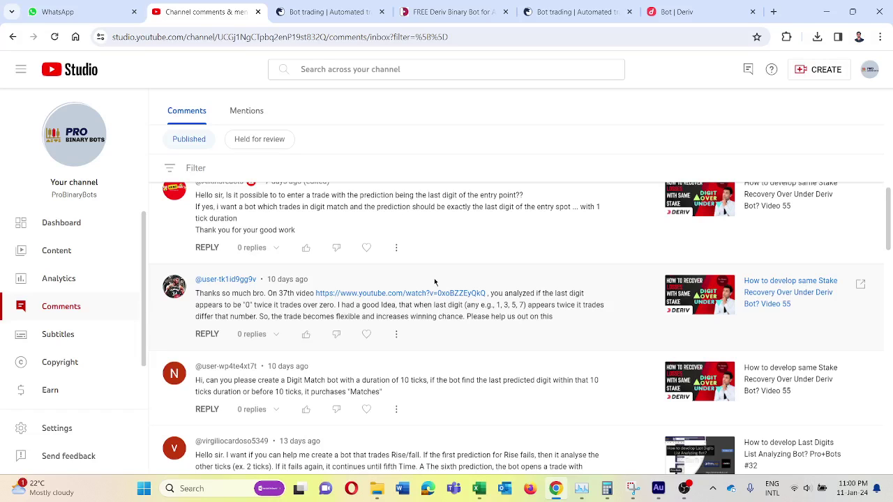
mouse_move(542, 292)
left_mouse_down()
mouse_move(264, 305)
mouse_move(307, 305)
left_mouse_up()
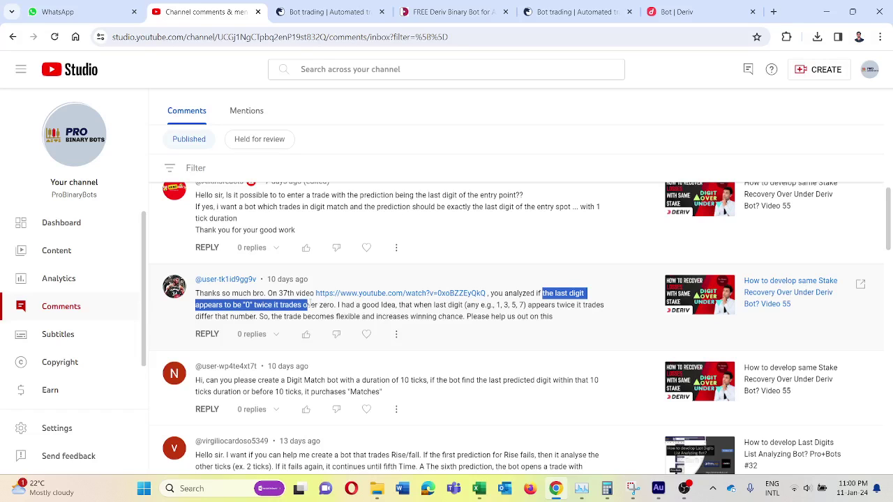
left_click_drag(400, 305, 414, 305)
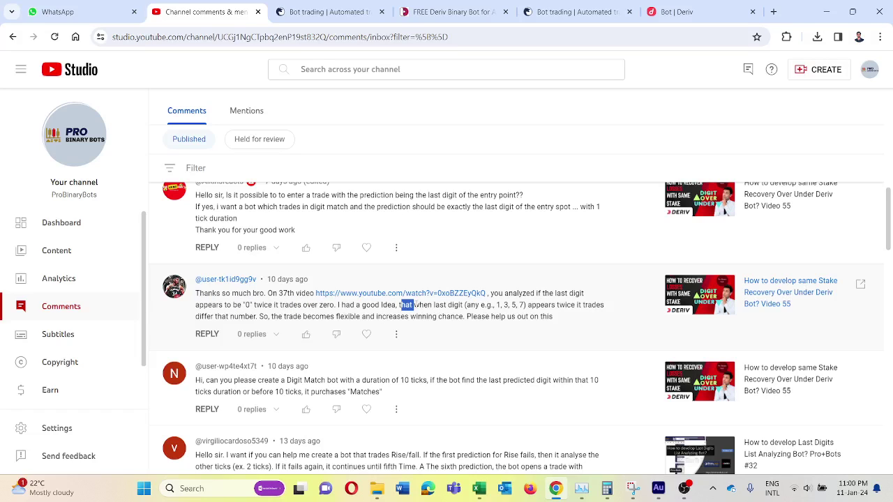
left_click_drag(541, 305, 559, 304)
left_click_drag(221, 316, 245, 316)
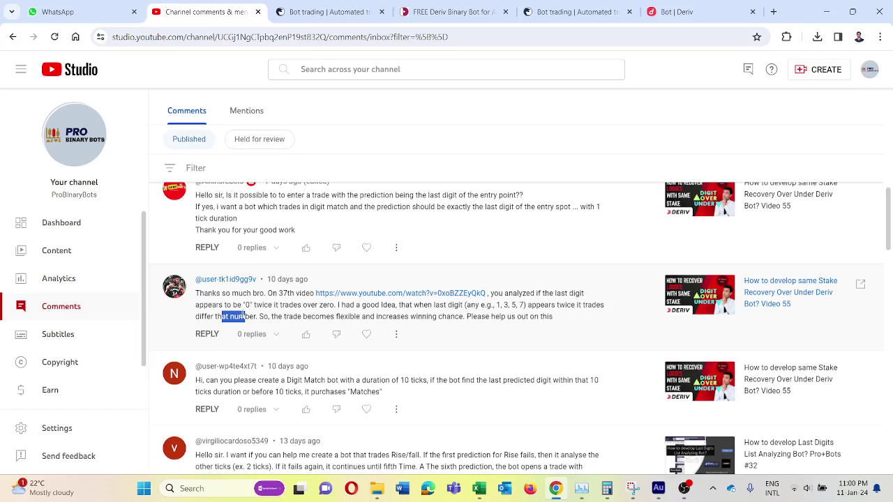
left_click_drag(274, 316, 578, 316)
left_click(577, 318)
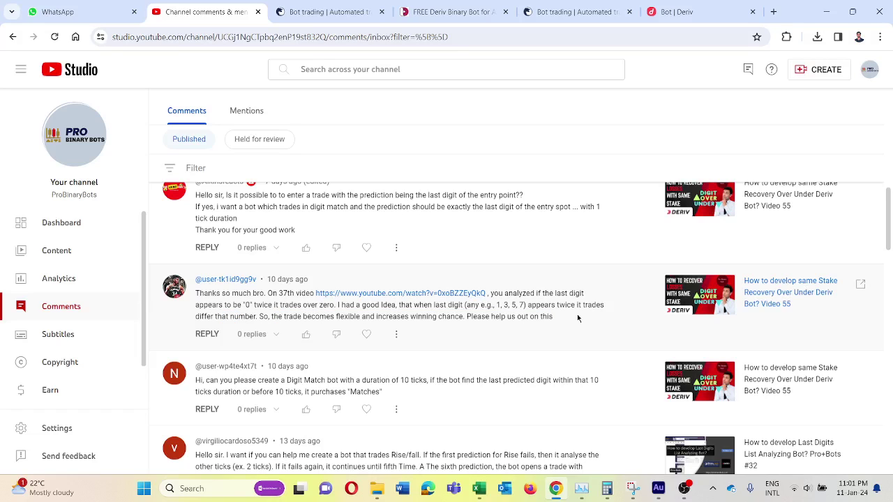